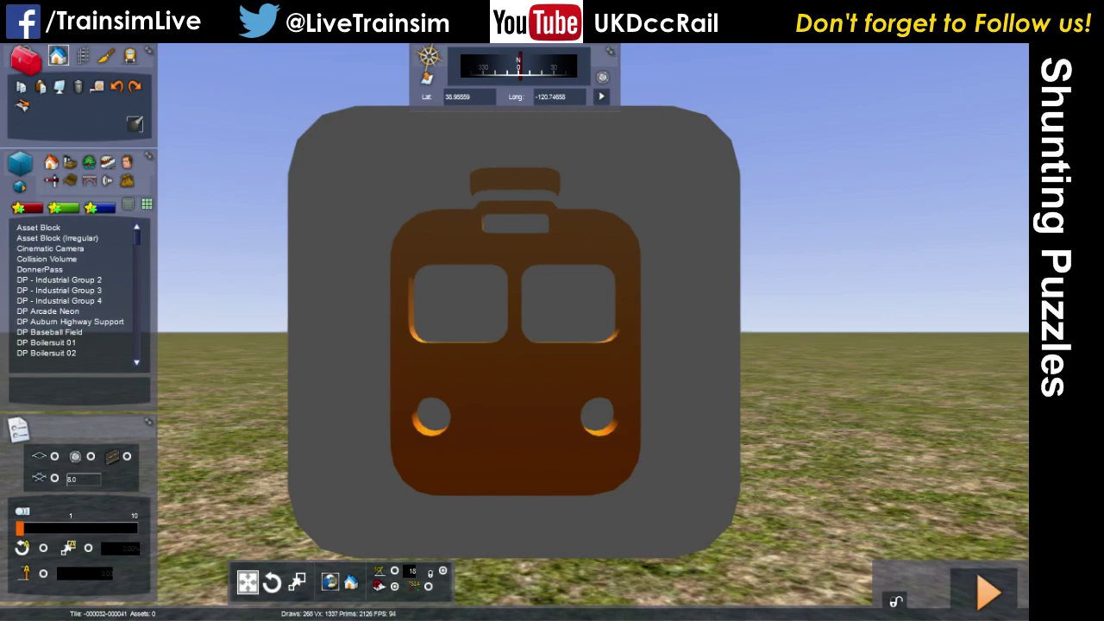
- Switch to track laying and display the track asset list that includes unballasted track
{"action": "key", "text": "Down"}
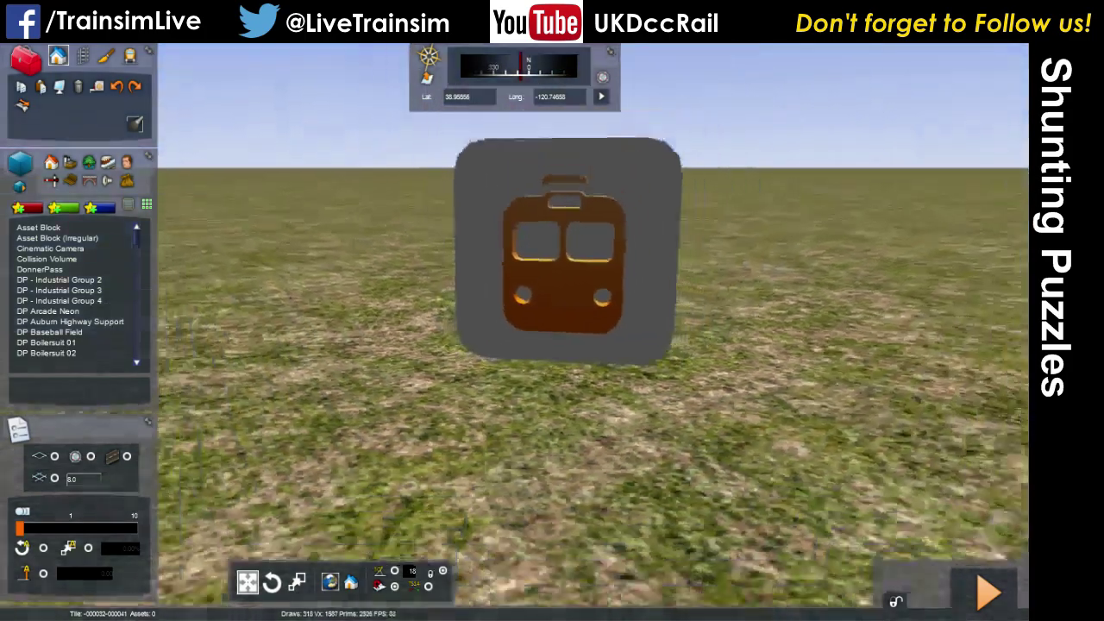
{"action": "right_click_drag", "start_coordinate": [594, 333], "coordinate": [507, 419]}
{"action": "key", "text": "Down"}
{"action": "mouse_move", "coordinate": [748, 345]}
{"action": "right_mouse_down"}
{"action": "mouse_move", "coordinate": [755, 416]}
{"action": "mouse_move", "coordinate": [755, 402]}
{"action": "right_mouse_up"}
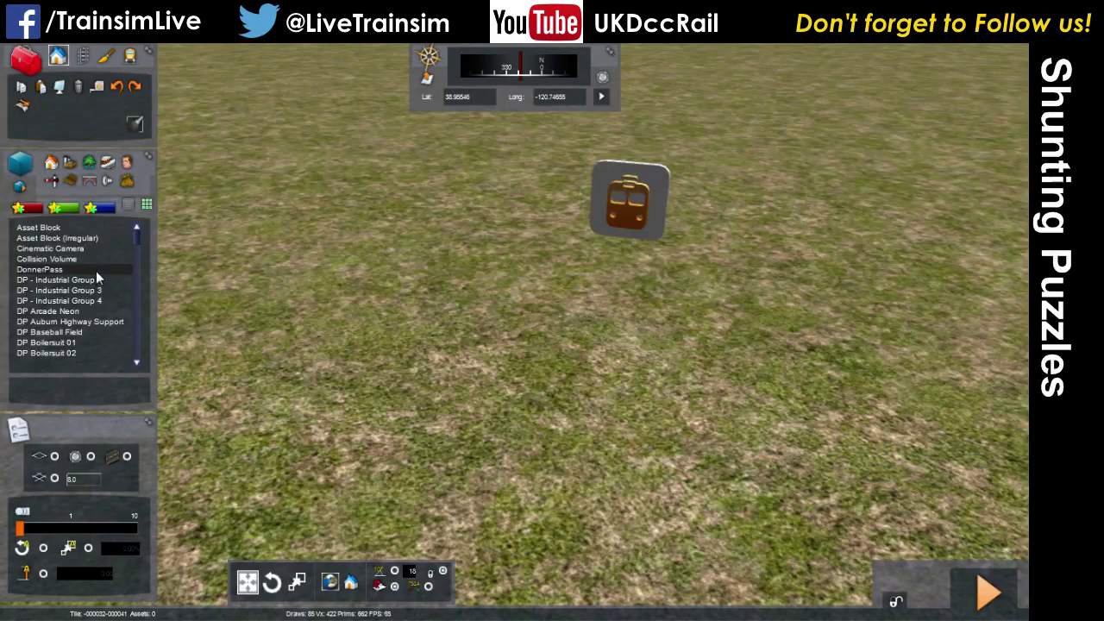
{"action": "left_click", "coordinate": [83, 57]}
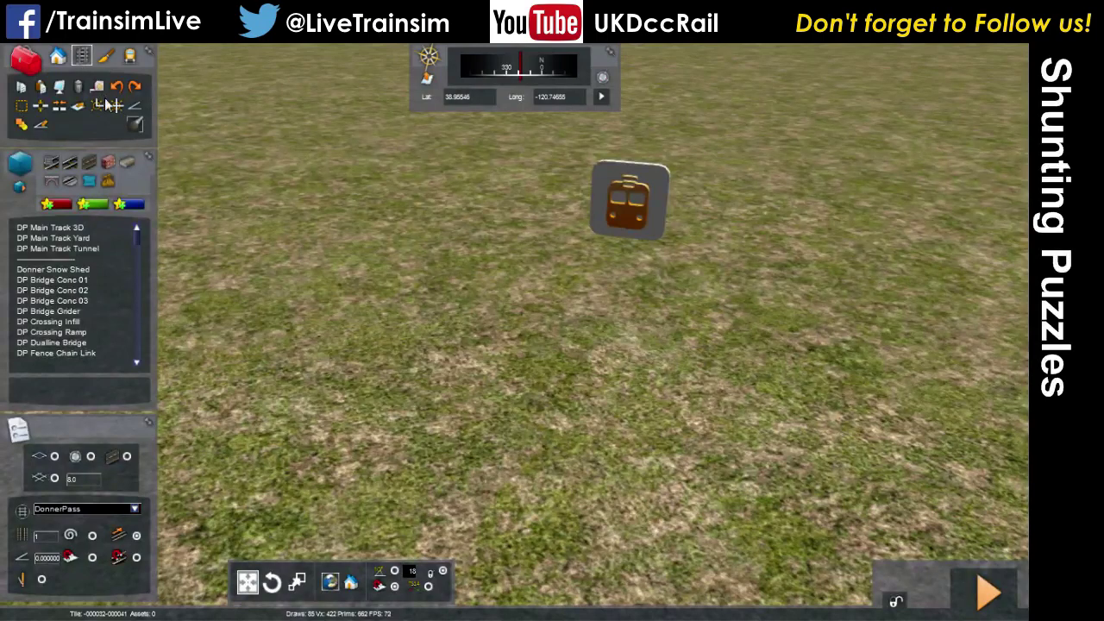
{"action": "left_click", "coordinate": [51, 164]}
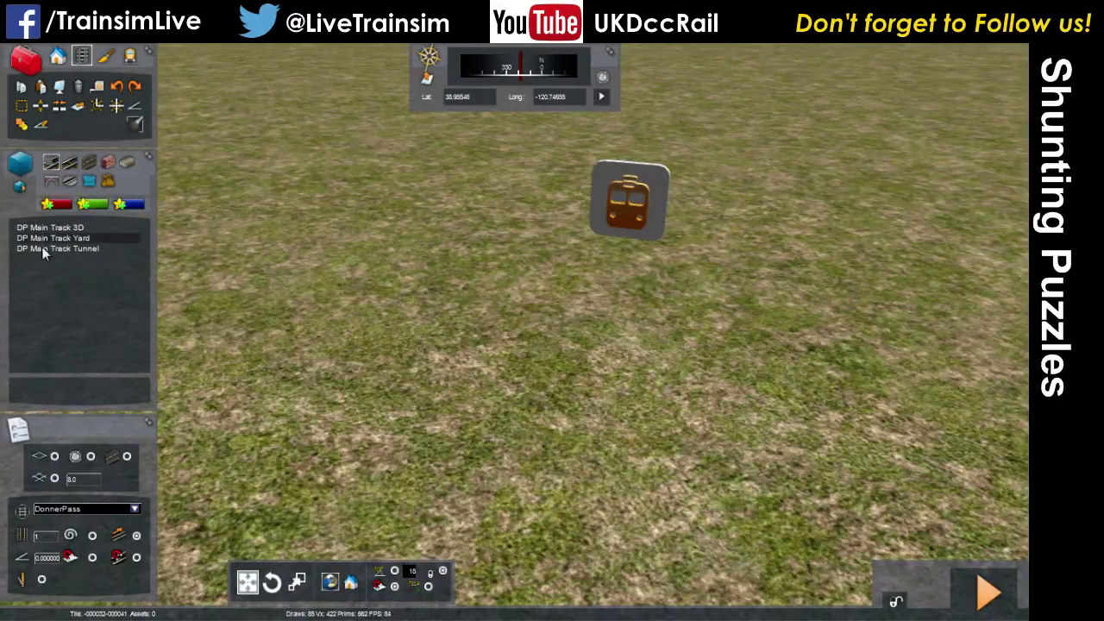
{"action": "left_click", "coordinate": [70, 160]}
{"action": "left_click", "coordinate": [53, 163]}
{"action": "left_click", "coordinate": [69, 160]}
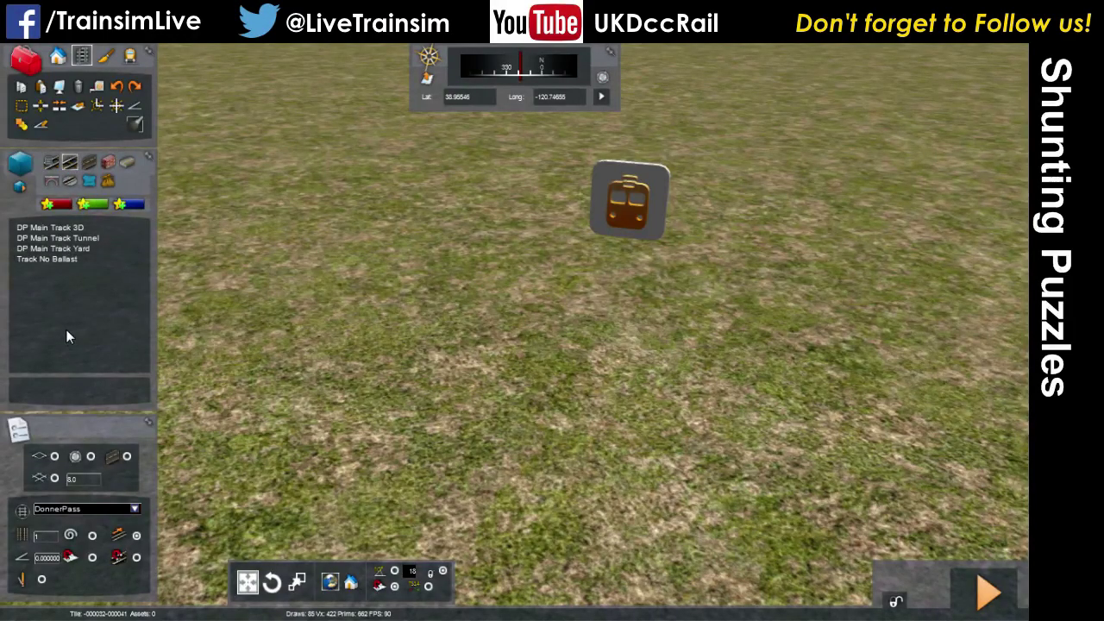
- Lay a straight section of Track No Ballast about 200 m long across the grass near the marker
{"action": "left_click", "coordinate": [58, 258]}
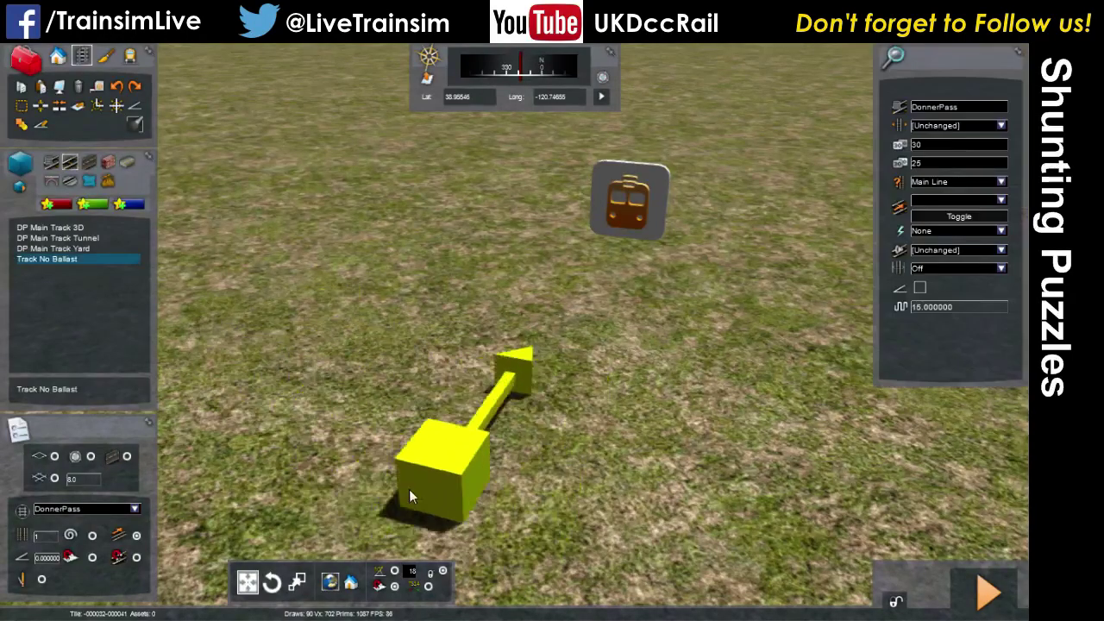
{"action": "key", "text": "Down"}
{"action": "right_click_drag", "start_coordinate": [354, 454], "coordinate": [374, 464]}
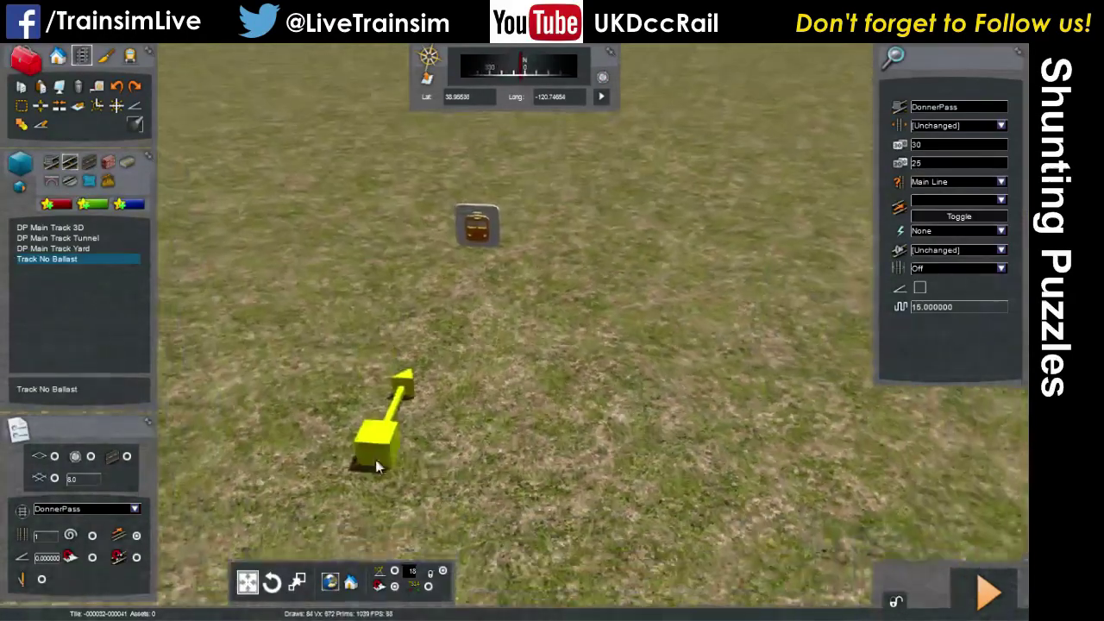
{"action": "left_click", "coordinate": [469, 508]}
{"action": "right_click_drag", "start_coordinate": [548, 215], "coordinate": [546, 105]}
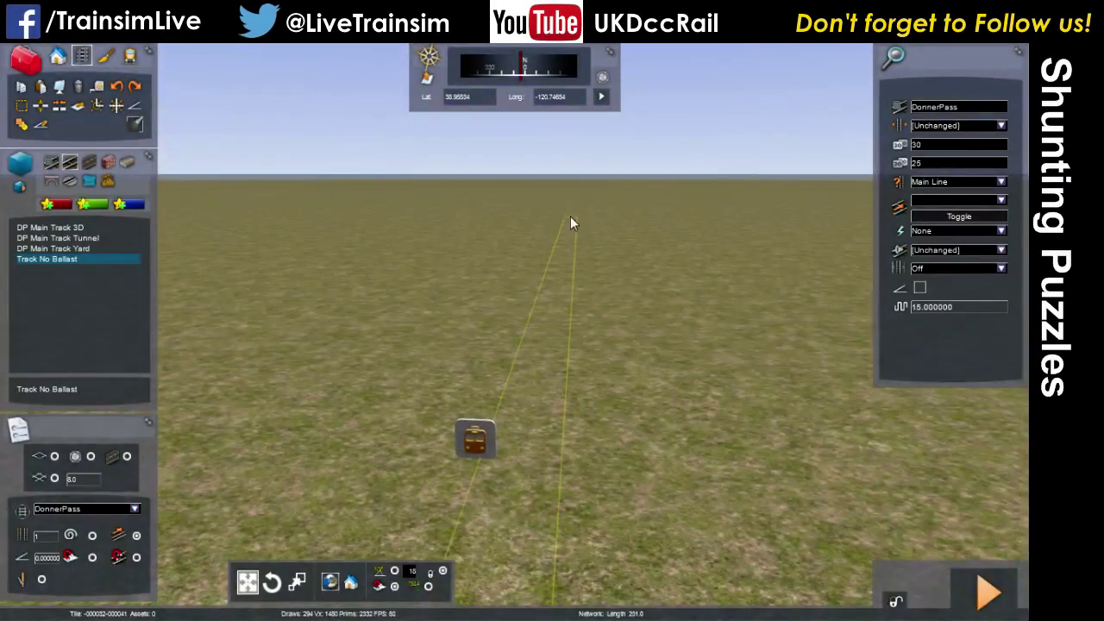
{"action": "left_click", "coordinate": [571, 218]}
- Branch a second Track No Ballast section off the middle of the straight track to form a turnout
{"action": "key", "text": "Up"}
{"action": "right_click_drag", "start_coordinate": [572, 494], "coordinate": [673, 552]}
{"action": "right_click_drag", "start_coordinate": [518, 586], "coordinate": [608, 511]}
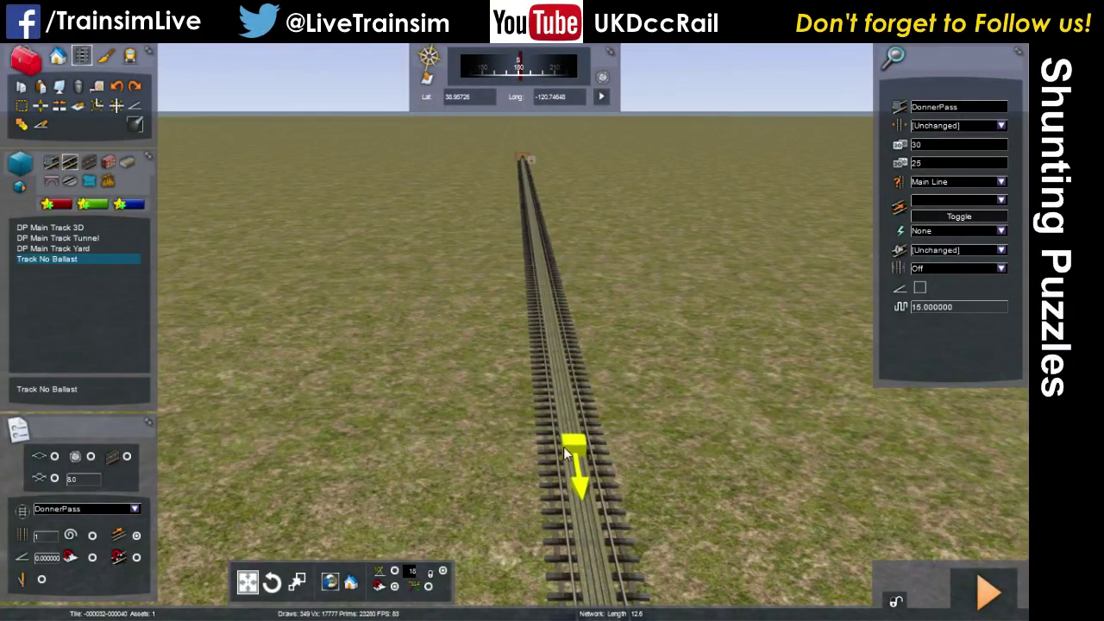
{"action": "right_click_drag", "start_coordinate": [549, 307], "coordinate": [733, 388]}
{"action": "key", "text": "Up"}
{"action": "key", "text": "Up"}
{"action": "right_click_drag", "start_coordinate": [414, 380], "coordinate": [567, 444]}
{"action": "left_click", "coordinate": [604, 565]}
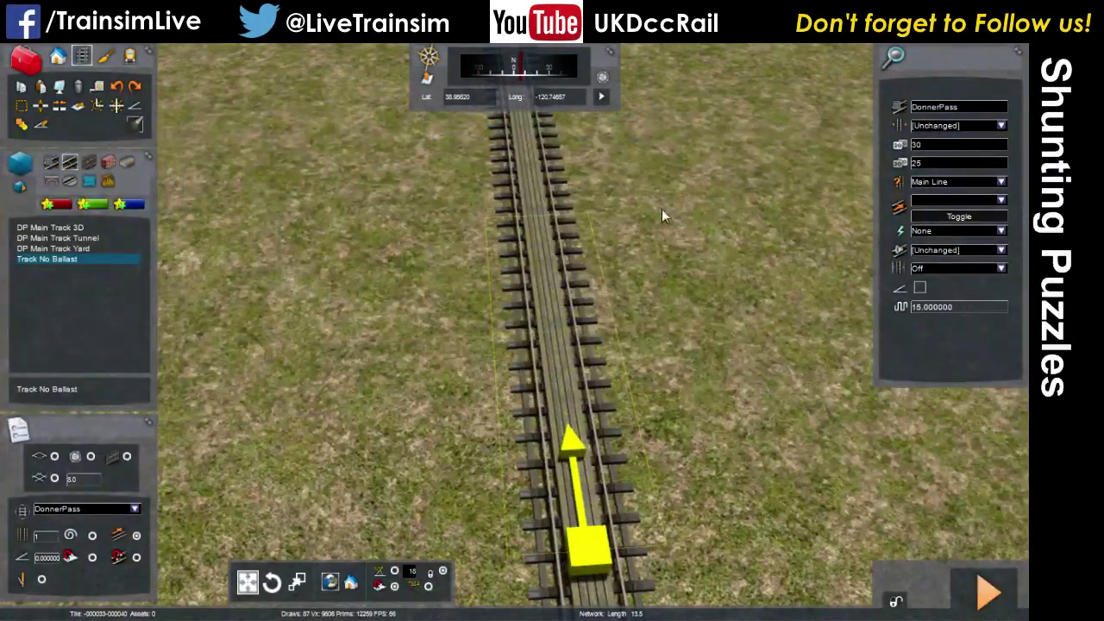
{"action": "right_click_drag", "start_coordinate": [648, 221], "coordinate": [653, 164]}
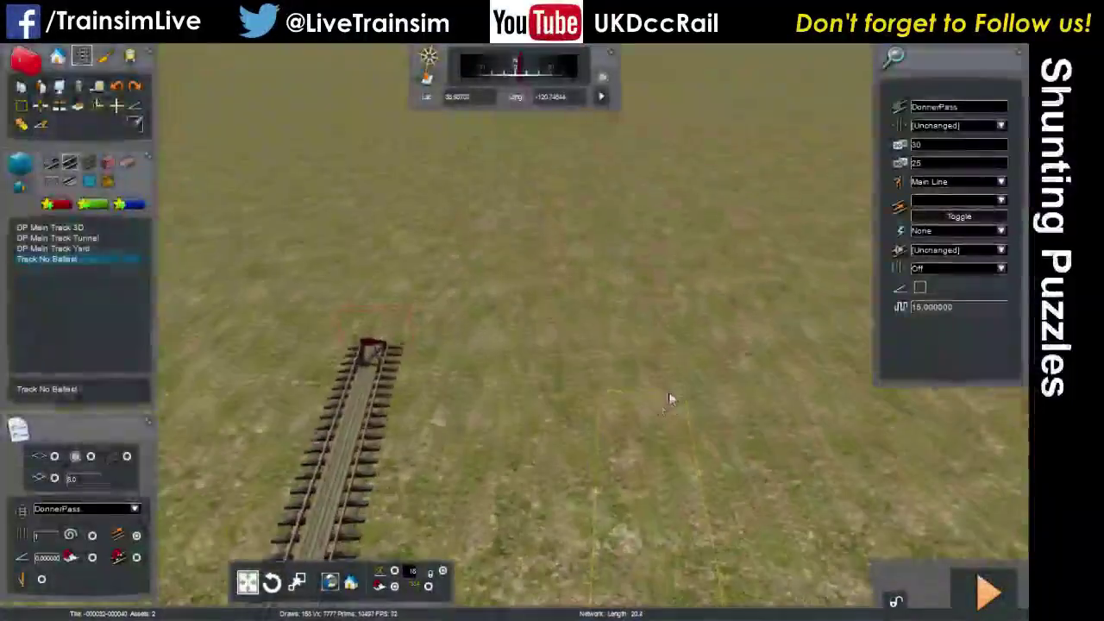
{"action": "mouse_move", "coordinate": [596, 416]}
{"action": "right_mouse_down"}
{"action": "mouse_move", "coordinate": [457, 388]}
{"action": "mouse_move", "coordinate": [446, 354]}
{"action": "right_mouse_up"}
{"action": "right_click_drag", "start_coordinate": [631, 497], "coordinate": [603, 486]}
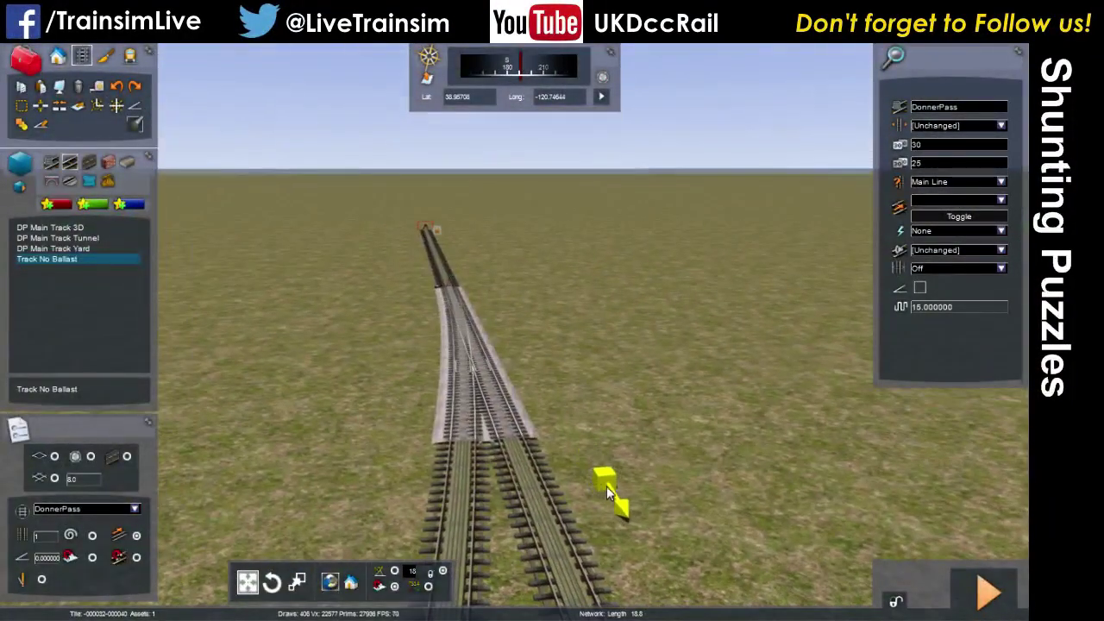
- Delete both diverging tracks and the remaining section leading to the test turnout
{"action": "key", "text": "space"}
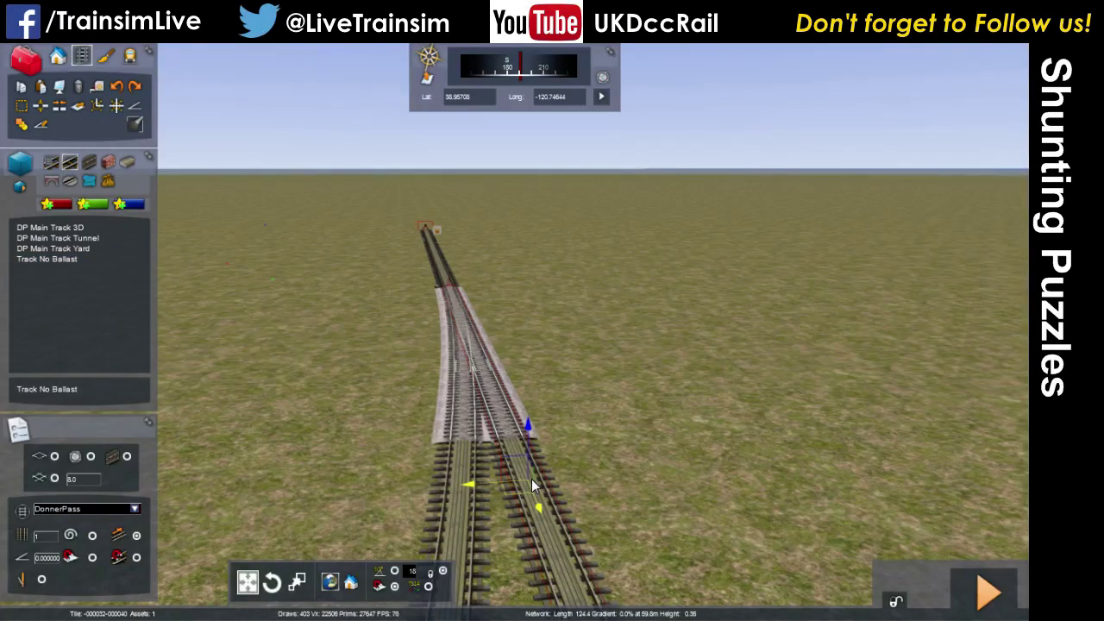
{"action": "key", "text": "Delete"}
{"action": "left_click", "coordinate": [463, 466]}
{"action": "key", "text": "Delete"}
{"action": "left_click", "coordinate": [435, 266]}
{"action": "key", "text": "Delete"}
{"action": "right_click_drag", "start_coordinate": [504, 375], "coordinate": [520, 391]}
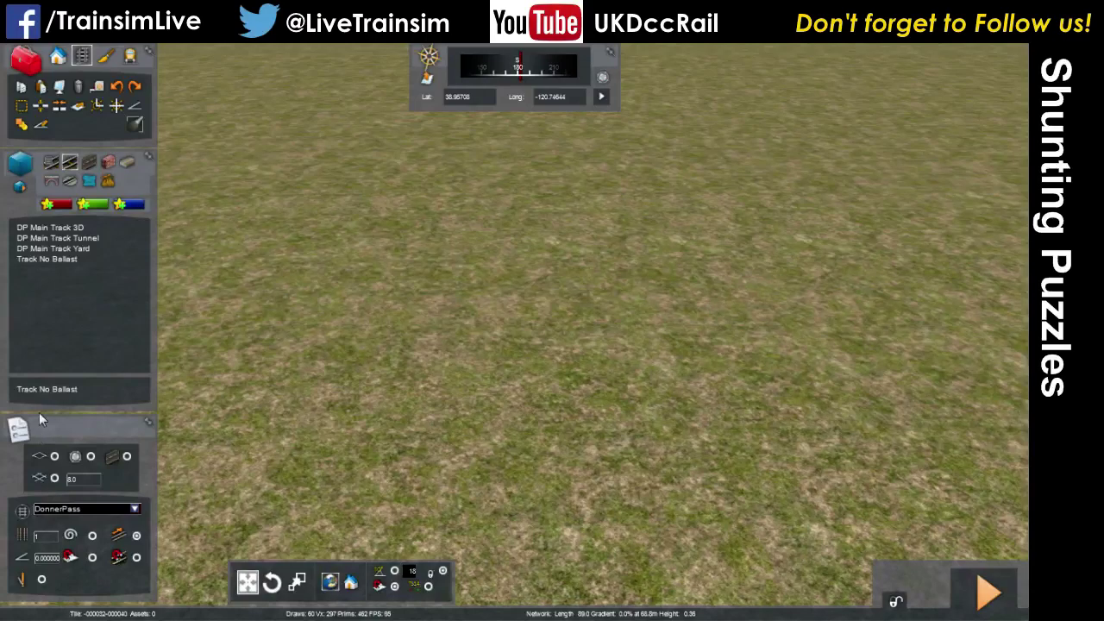
- Keep DonnerPass as the track rule and choose the DP Main Track Yard track type
{"action": "left_click", "coordinate": [136, 510]}
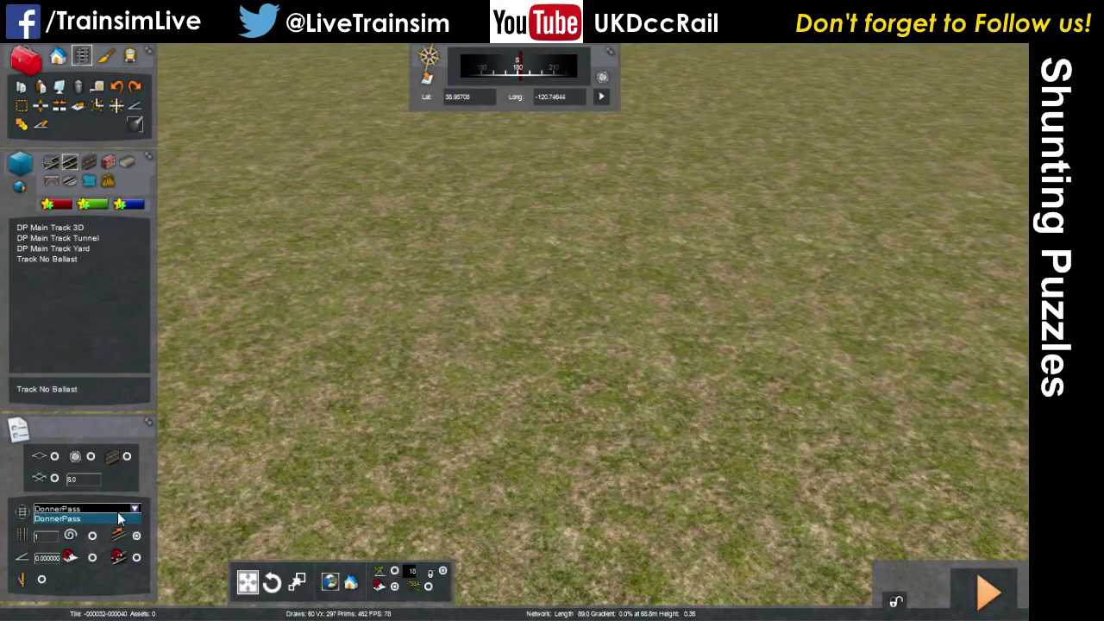
{"action": "left_click", "coordinate": [90, 520]}
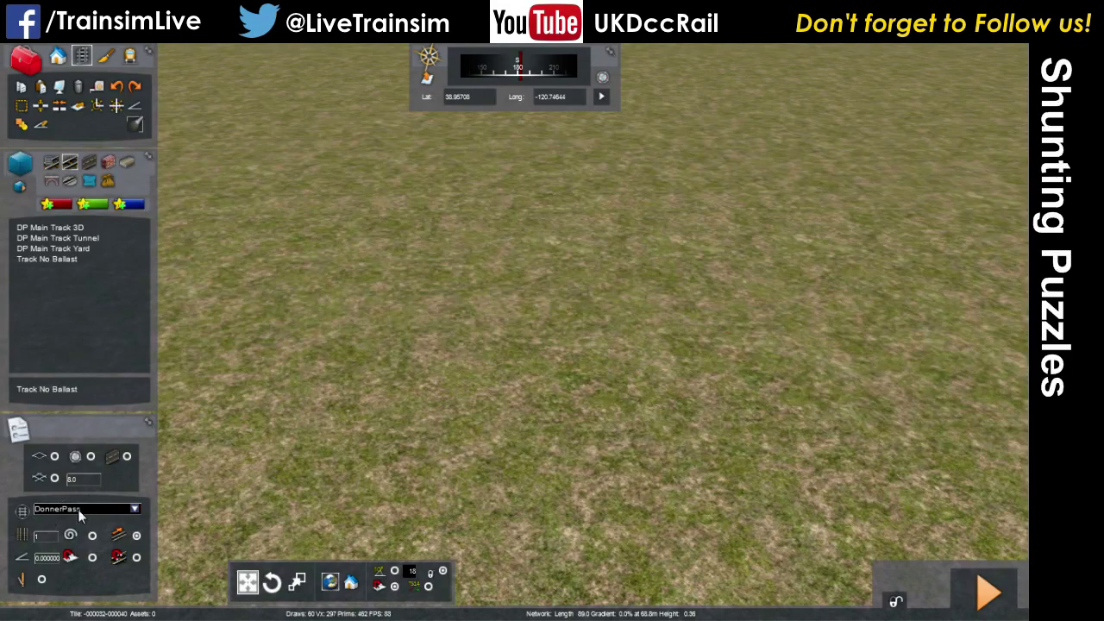
{"action": "left_click", "coordinate": [51, 163]}
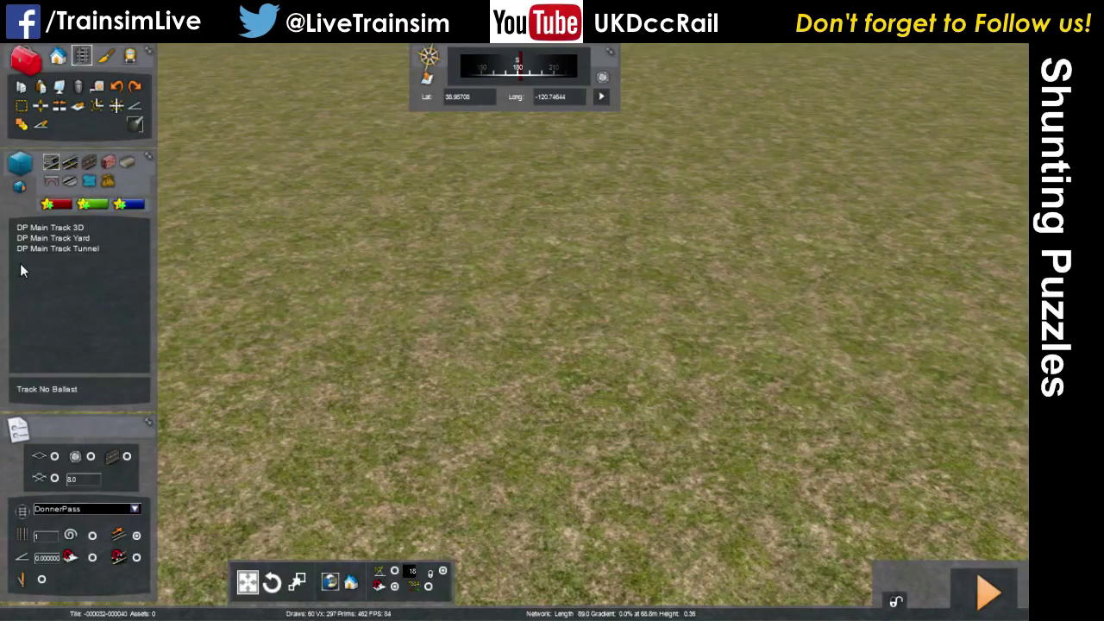
{"action": "left_click", "coordinate": [64, 239]}
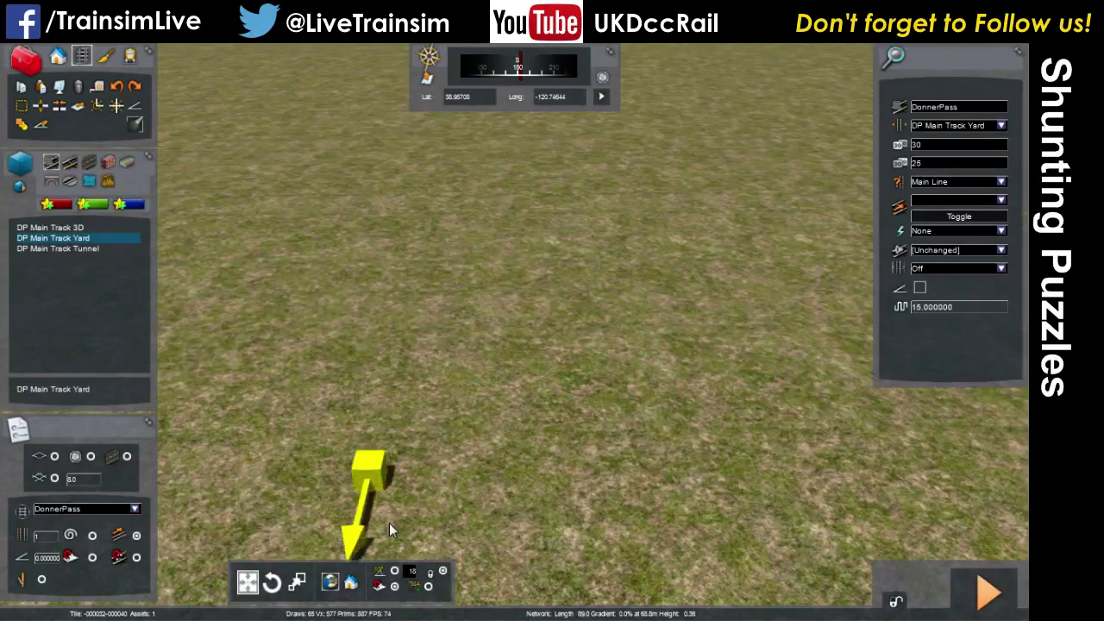
- Lay a straight DP Main Track Yard line about 500 m long running south past the marker
{"action": "key", "text": "Down"}
{"action": "mouse_move", "coordinate": [221, 384]}
{"action": "right_mouse_down"}
{"action": "mouse_move", "coordinate": [216, 89]}
{"action": "mouse_move", "coordinate": [210, 234]}
{"action": "mouse_move", "coordinate": [322, 213]}
{"action": "right_mouse_up"}
{"action": "key", "text": "Down"}
{"action": "mouse_move", "coordinate": [322, 371]}
{"action": "right_mouse_down"}
{"action": "mouse_move", "coordinate": [319, 431]}
{"action": "mouse_move", "coordinate": [316, 395]}
{"action": "right_mouse_up"}
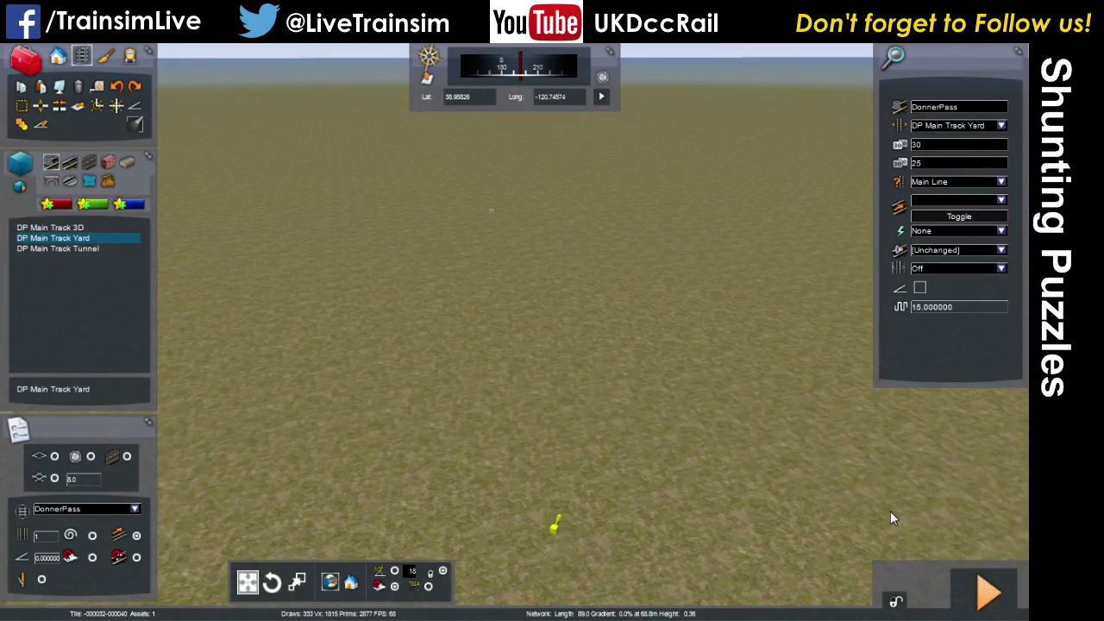
{"action": "left_click", "coordinate": [923, 509]}
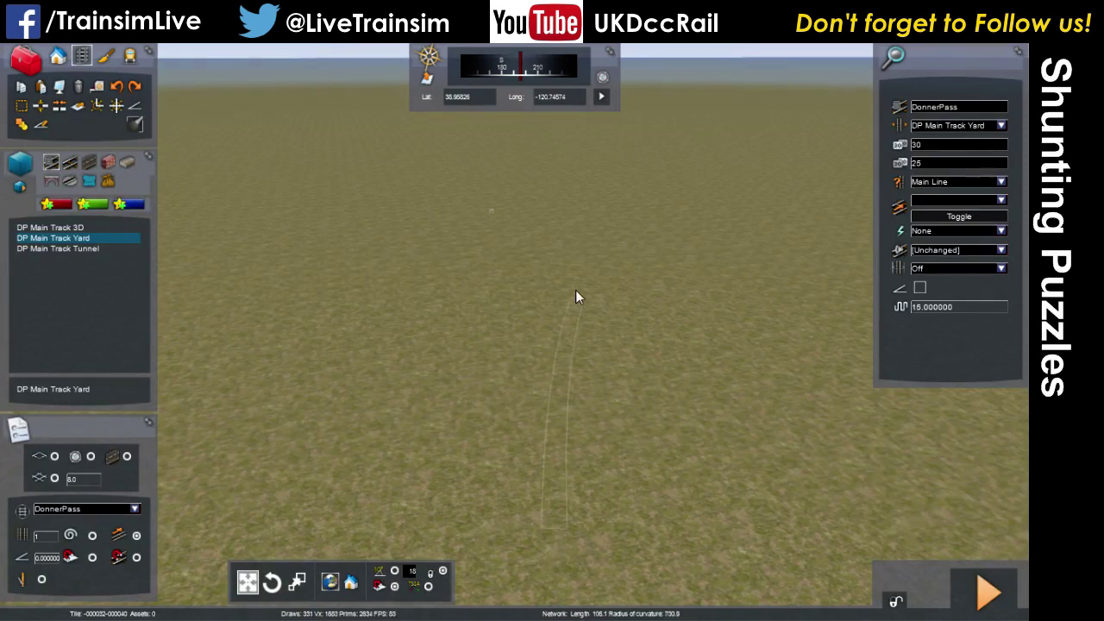
{"action": "left_click", "coordinate": [553, 145]}
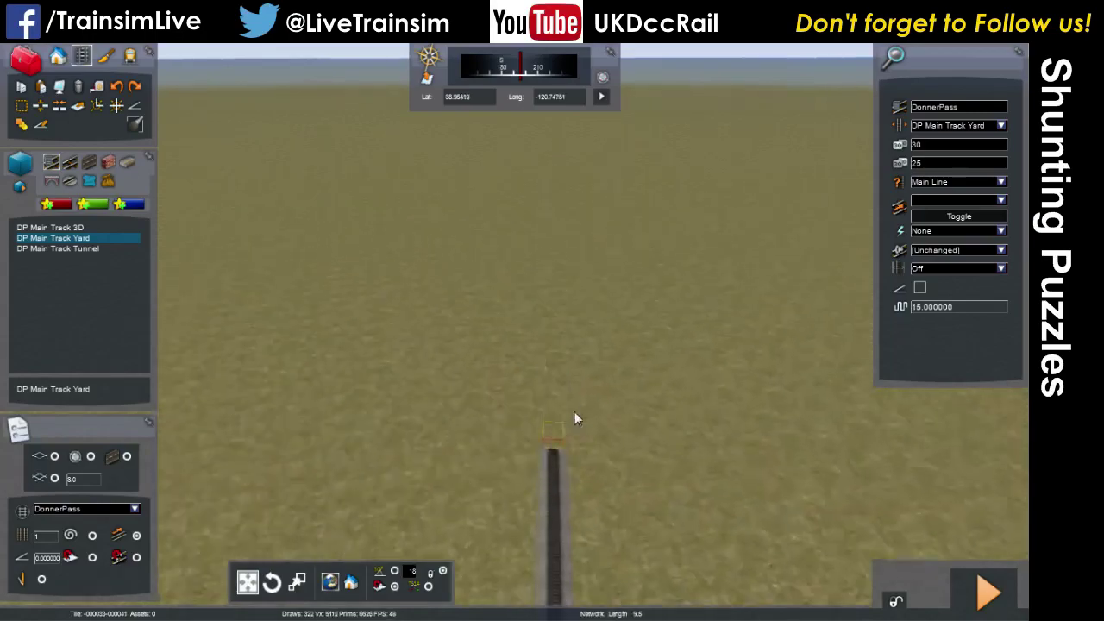
- Set the number of tracks to 4 and lay parallel stubs about 20 m long from the main track's southern end
{"action": "right_click_drag", "start_coordinate": [586, 487], "coordinate": [416, 362]}
{"action": "right_click_drag", "start_coordinate": [605, 457], "coordinate": [607, 557]}
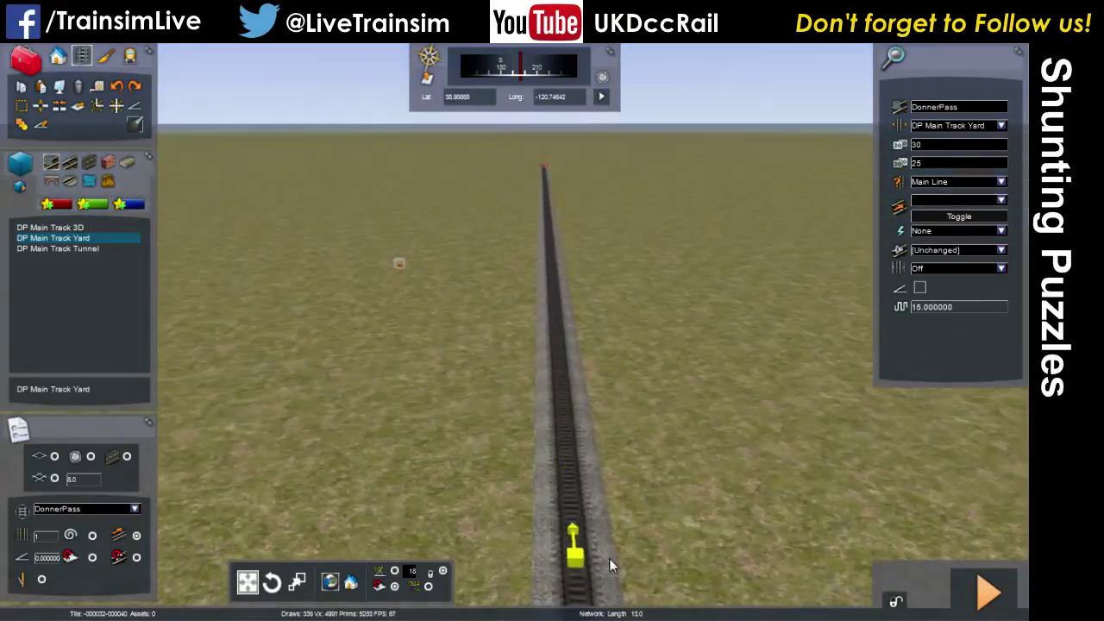
{"action": "right_click_drag", "start_coordinate": [572, 480], "coordinate": [586, 358]}
{"action": "key", "text": "Down"}
{"action": "mouse_move", "coordinate": [531, 434]}
{"action": "right_mouse_down"}
{"action": "mouse_move", "coordinate": [531, 344]}
{"action": "mouse_move", "coordinate": [527, 466]}
{"action": "right_mouse_up"}
{"action": "key", "text": "Up"}
{"action": "key", "text": "Up"}
{"action": "key", "text": "Right"}
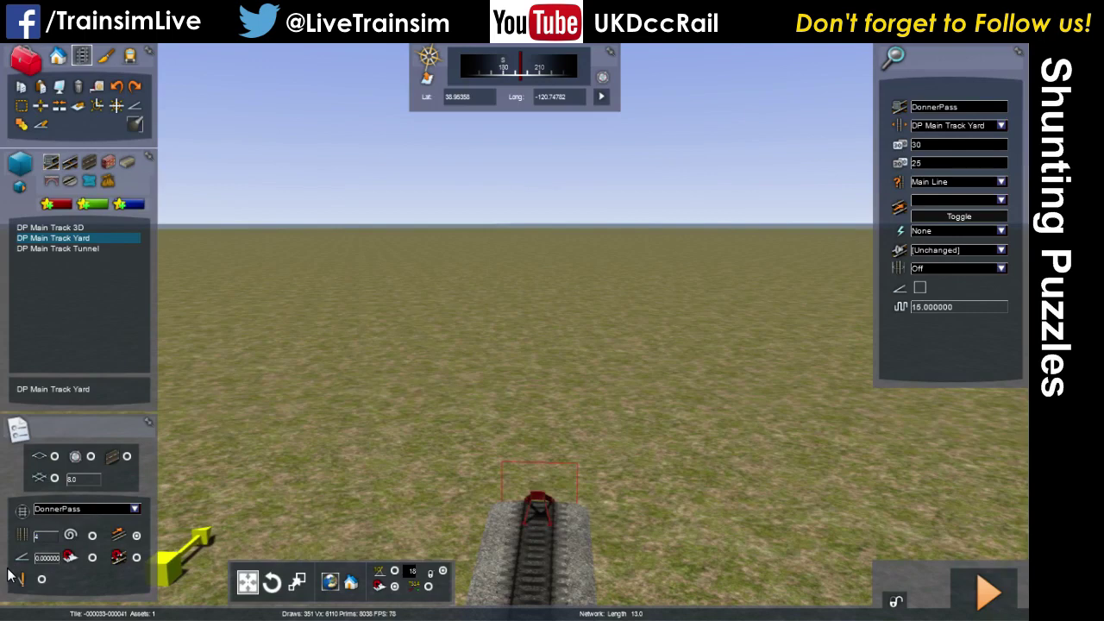
{"action": "left_click", "coordinate": [19, 576]}
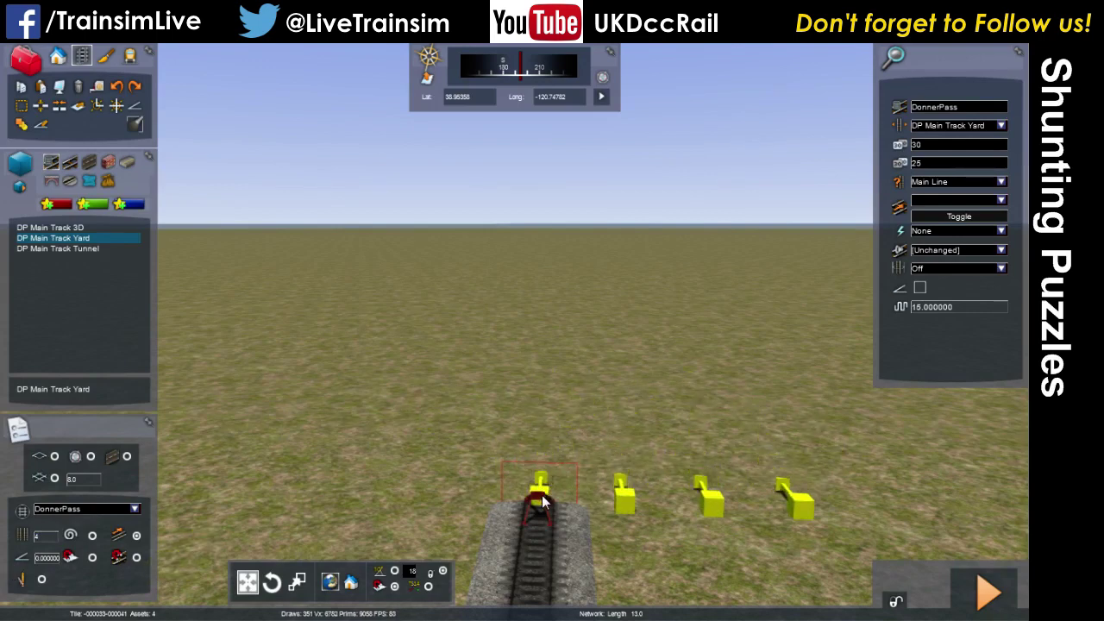
{"action": "left_click", "coordinate": [420, 485]}
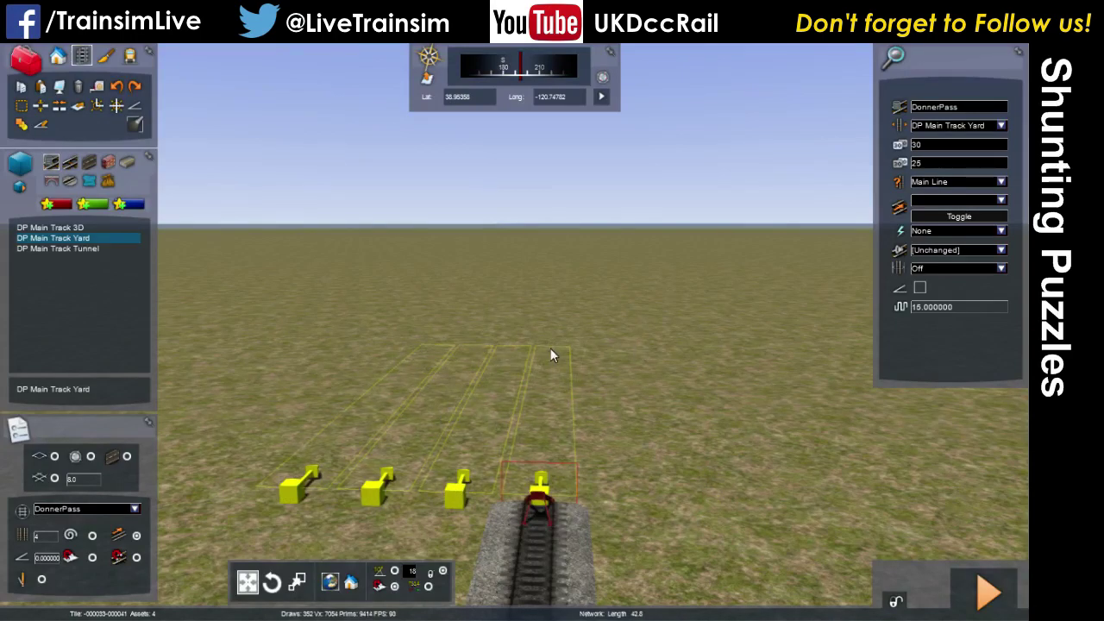
{"action": "left_click", "coordinate": [513, 402]}
- Set the number of tracks to 1 and lay DP Main Track Yard northward from the outermost stub, alongside the main track
{"action": "right_click_drag", "start_coordinate": [600, 421], "coordinate": [627, 394]}
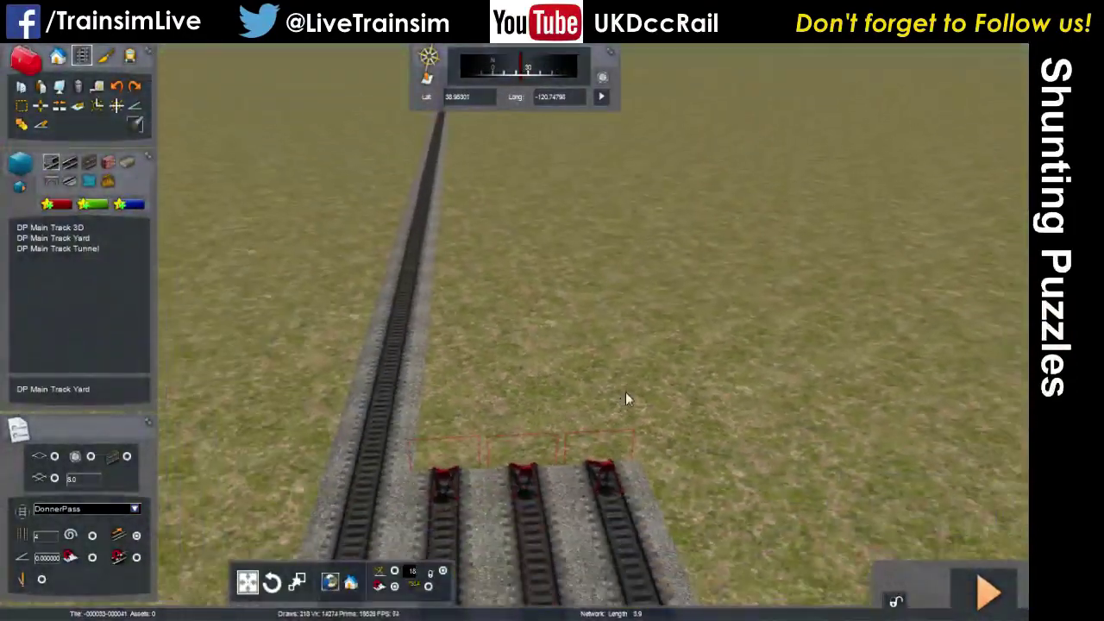
{"action": "left_click", "coordinate": [62, 239]}
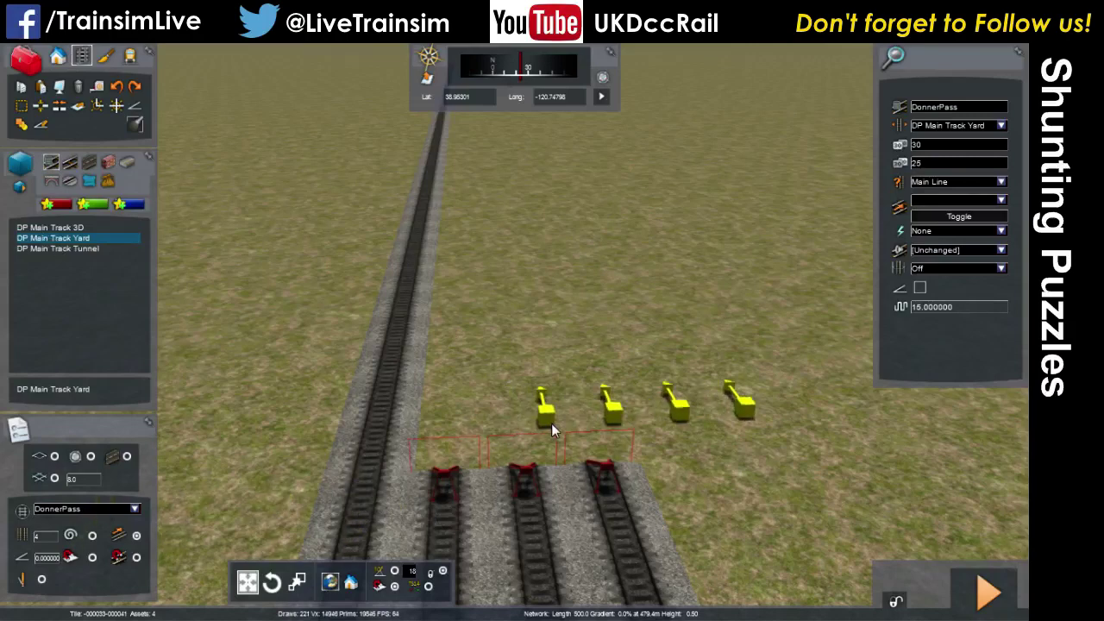
{"action": "left_click", "coordinate": [41, 532]}
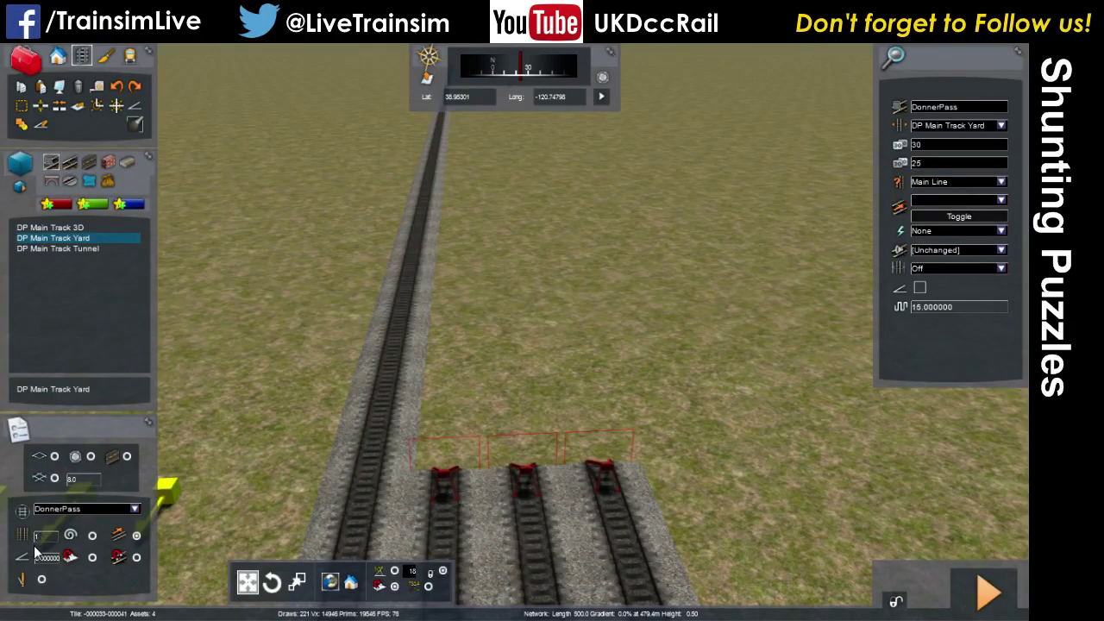
{"action": "left_click", "coordinate": [601, 452]}
{"action": "right_click_drag", "start_coordinate": [529, 196], "coordinate": [540, 201]}
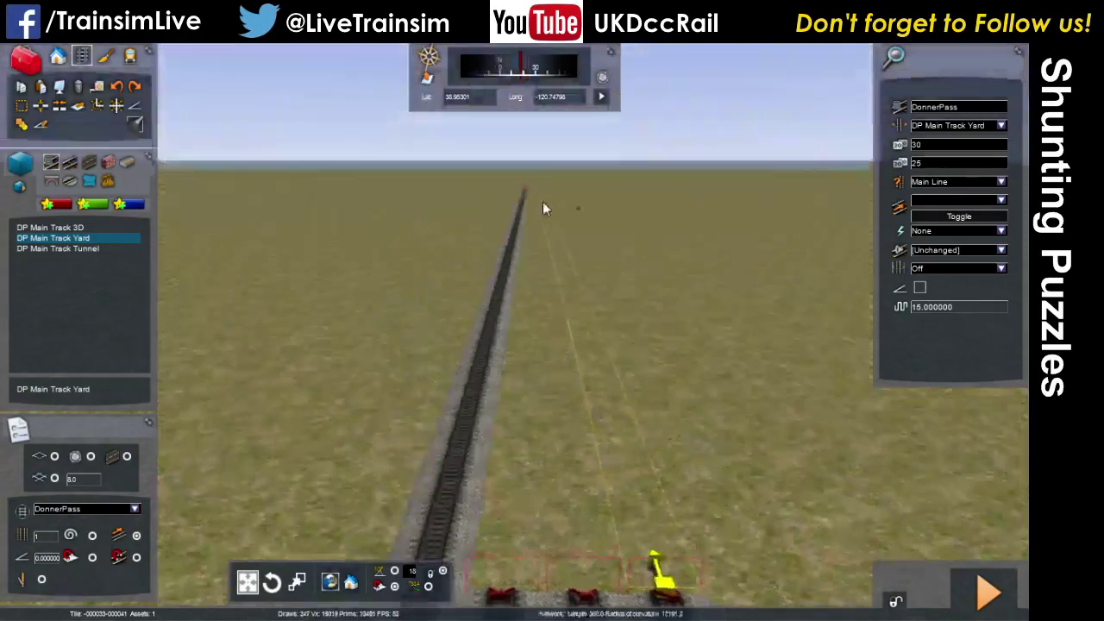
{"action": "left_click", "coordinate": [548, 191]}
{"action": "key", "text": "Up"}
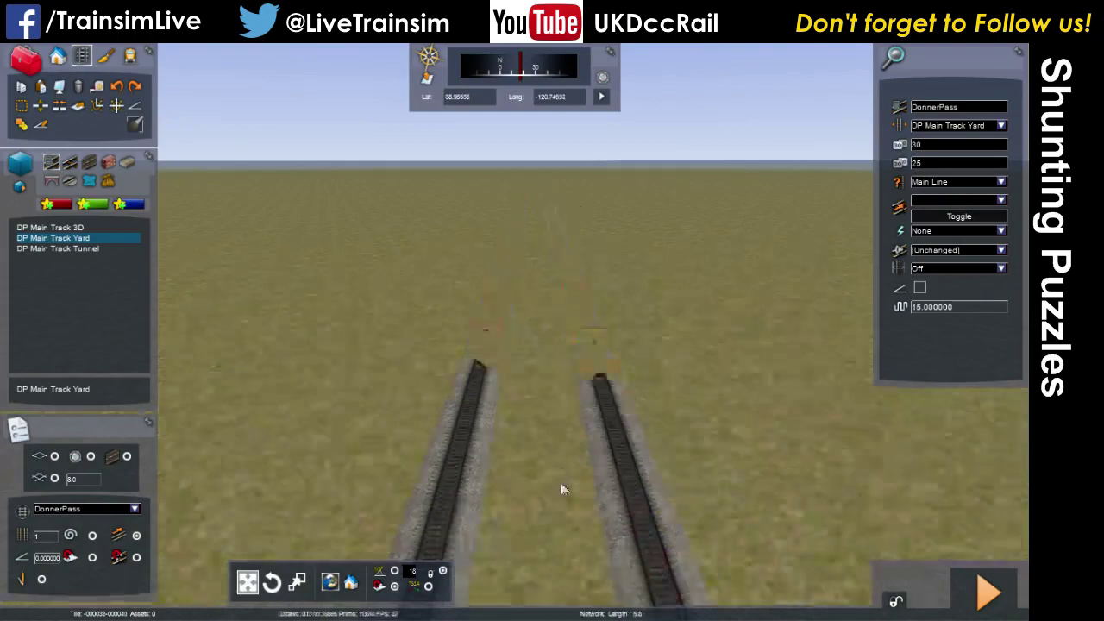
- Delete all four short stub tracks at the southern end of the two long tracks
{"action": "right_click", "coordinate": [550, 470]}
{"action": "right_click_drag", "start_coordinate": [550, 470], "coordinate": [837, 449]}
{"action": "right_click_drag", "start_coordinate": [467, 247], "coordinate": [401, 169]}
{"action": "key", "text": "Up"}
{"action": "key", "text": "Up"}
{"action": "left_click", "coordinate": [596, 424]}
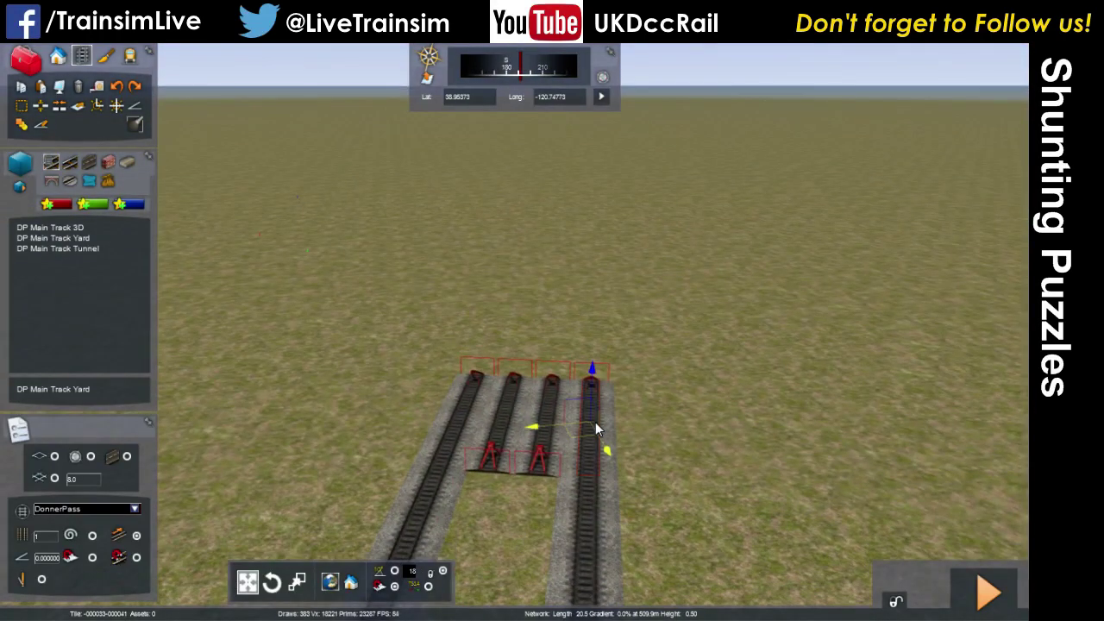
{"action": "key", "text": "Delete"}
{"action": "left_click", "coordinate": [551, 422]}
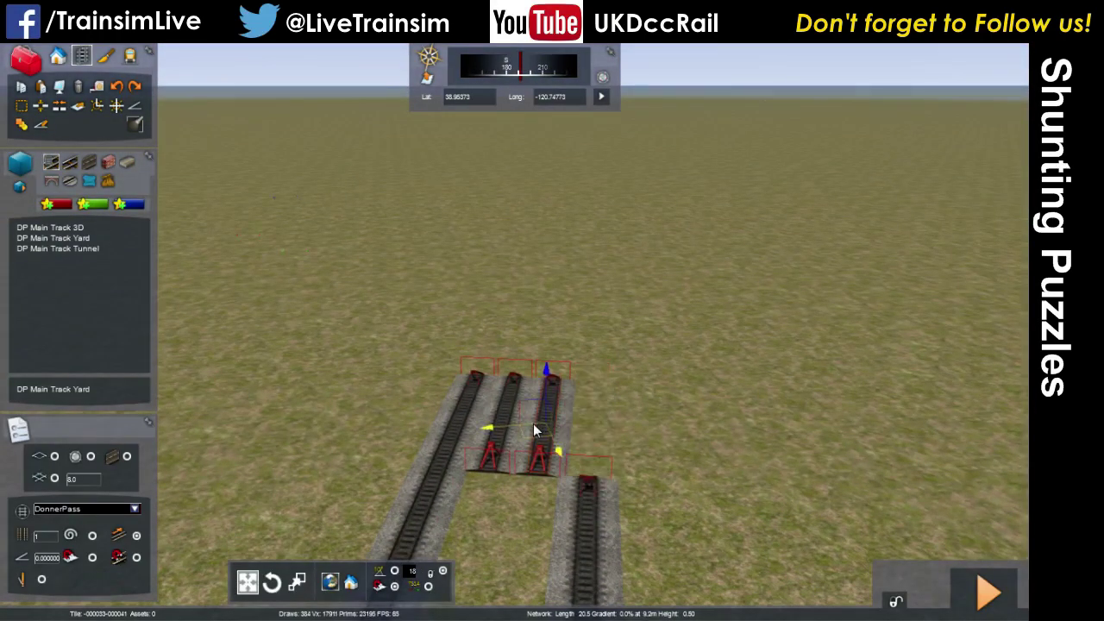
{"action": "key", "text": "Delete"}
{"action": "left_click", "coordinate": [510, 422]}
{"action": "key", "text": "Delete"}
{"action": "left_click", "coordinate": [474, 419]}
{"action": "key", "text": "Delete"}
{"action": "right_click_drag", "start_coordinate": [473, 419], "coordinate": [814, 419]}
{"action": "key", "text": "Up"}
{"action": "key", "text": "Left"}
{"action": "key", "text": "Up"}
{"action": "key", "text": "Up"}
{"action": "right_click_drag", "start_coordinate": [548, 492], "coordinate": [591, 520]}
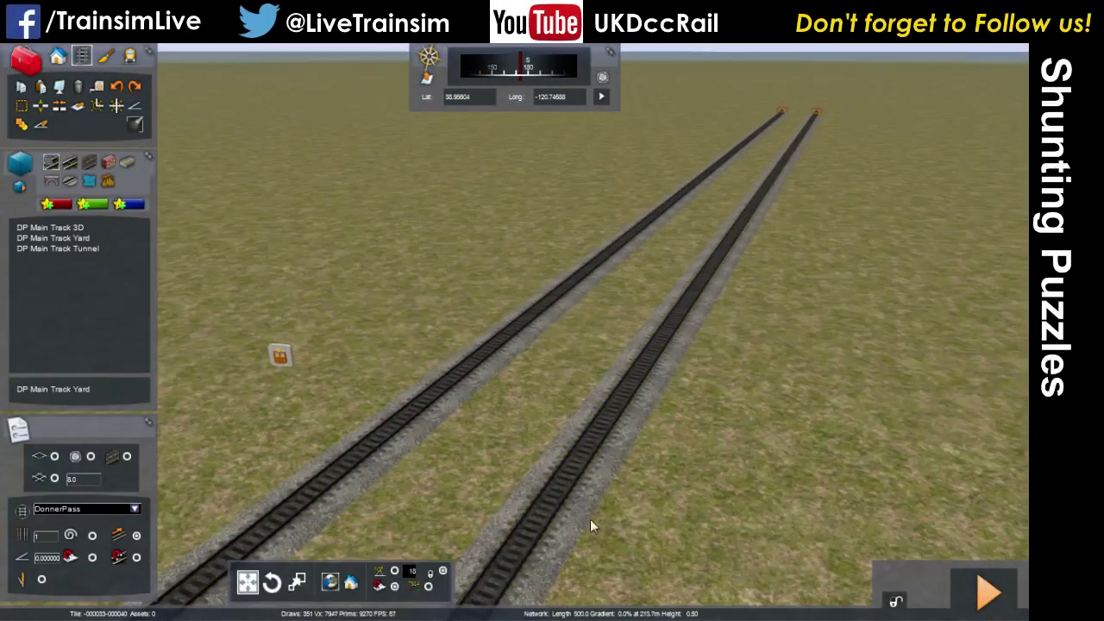
{"action": "left_click", "coordinate": [71, 237]}
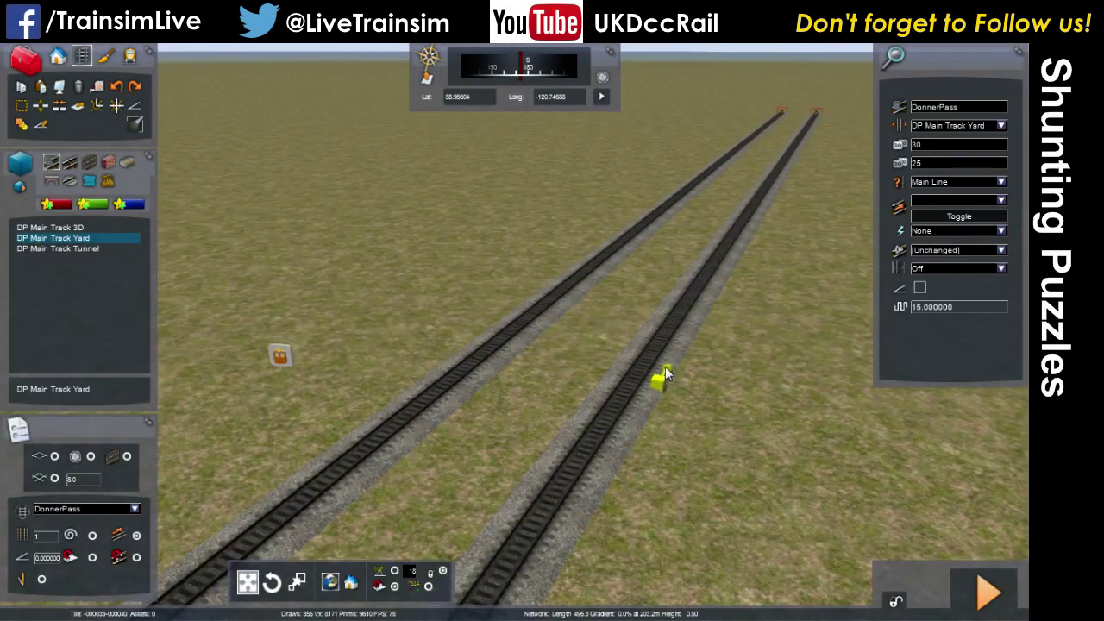
{"action": "left_click", "coordinate": [536, 543]}
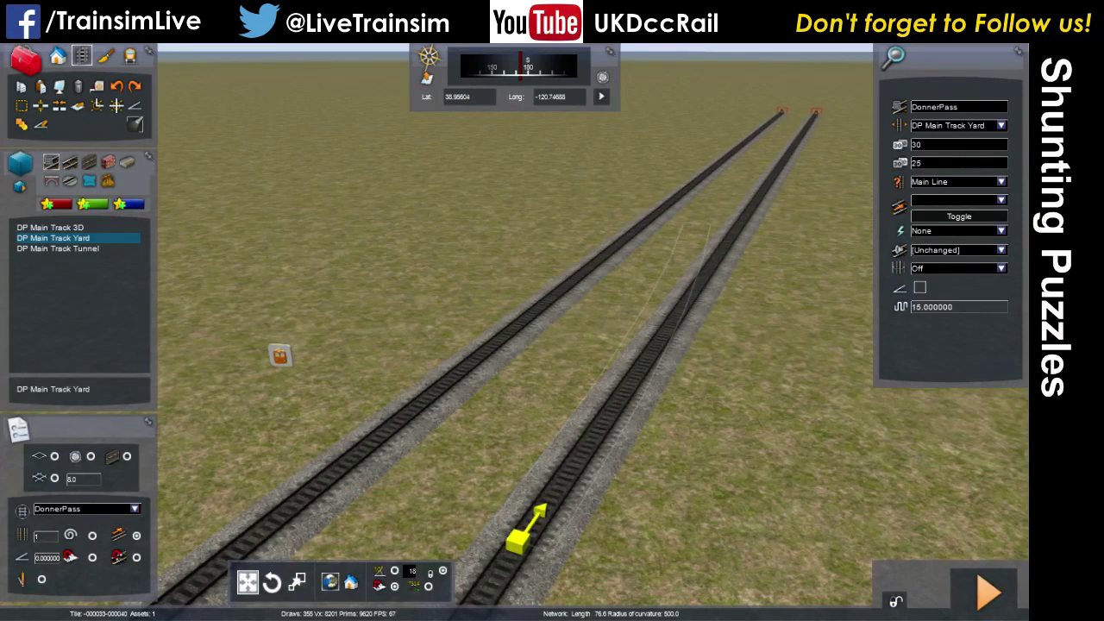
{"action": "right_click", "coordinate": [329, 321]}
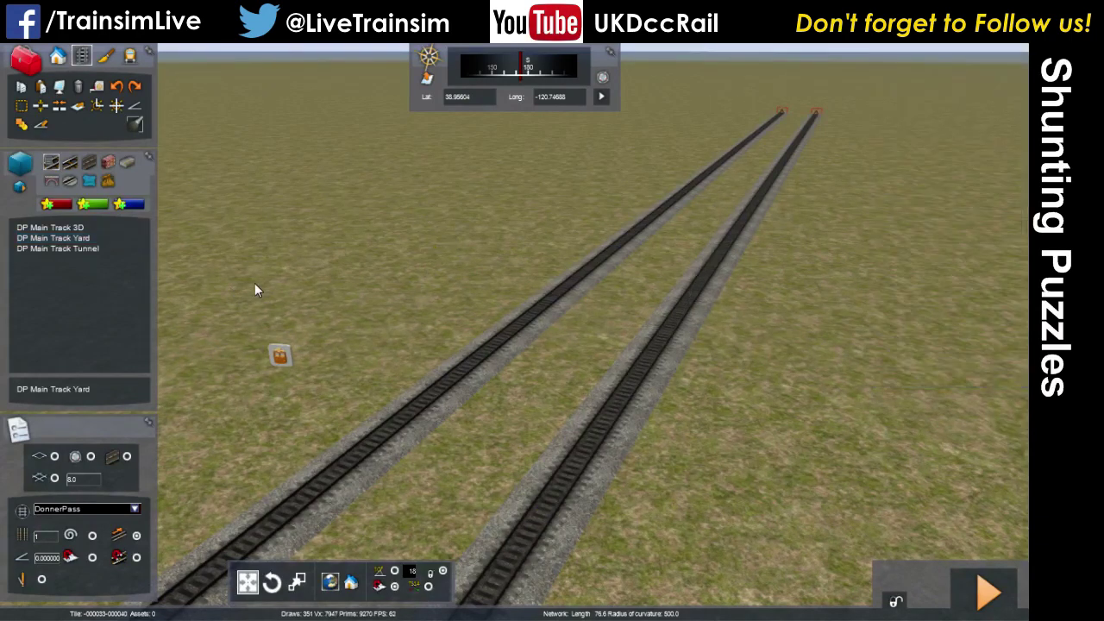
{"action": "left_click", "coordinate": [74, 228]}
{"action": "left_click", "coordinate": [529, 543]}
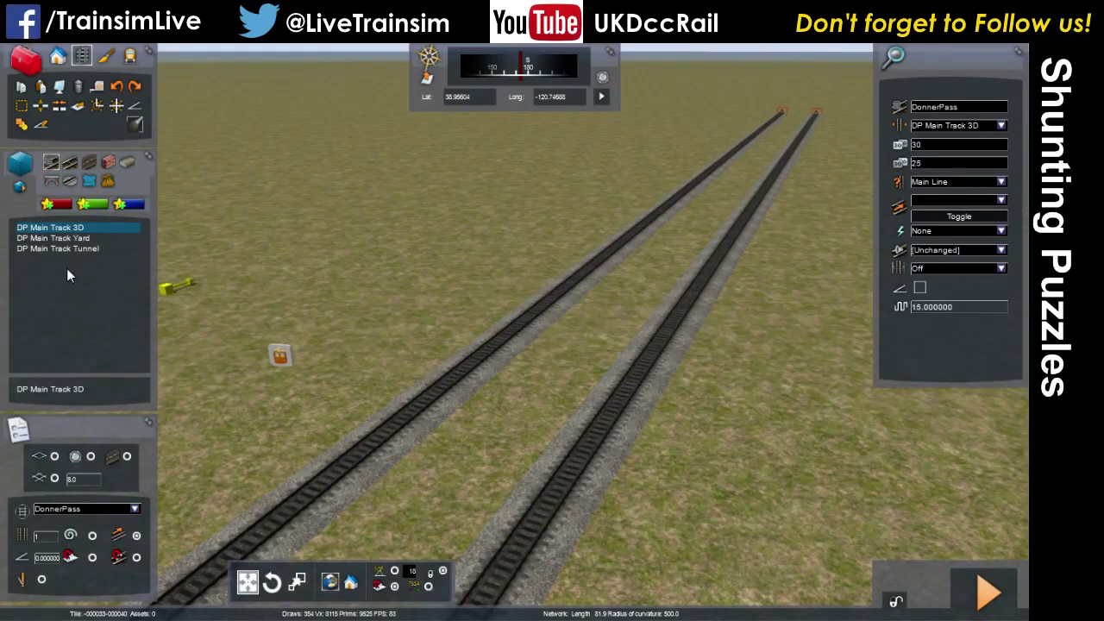
{"action": "left_click", "coordinate": [307, 271]}
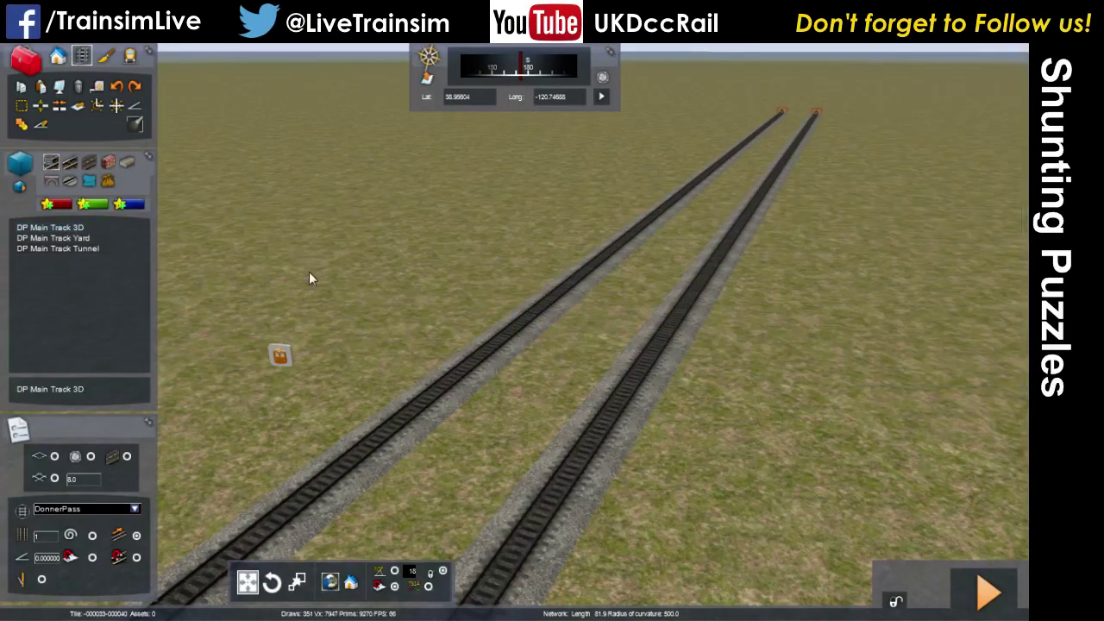
- Lay a DP Main Track Yard curve about 78 m long with a 500 m radius, branching off one long track toward the parallel one
{"action": "left_click", "coordinate": [77, 238]}
{"action": "left_click", "coordinate": [497, 589]}
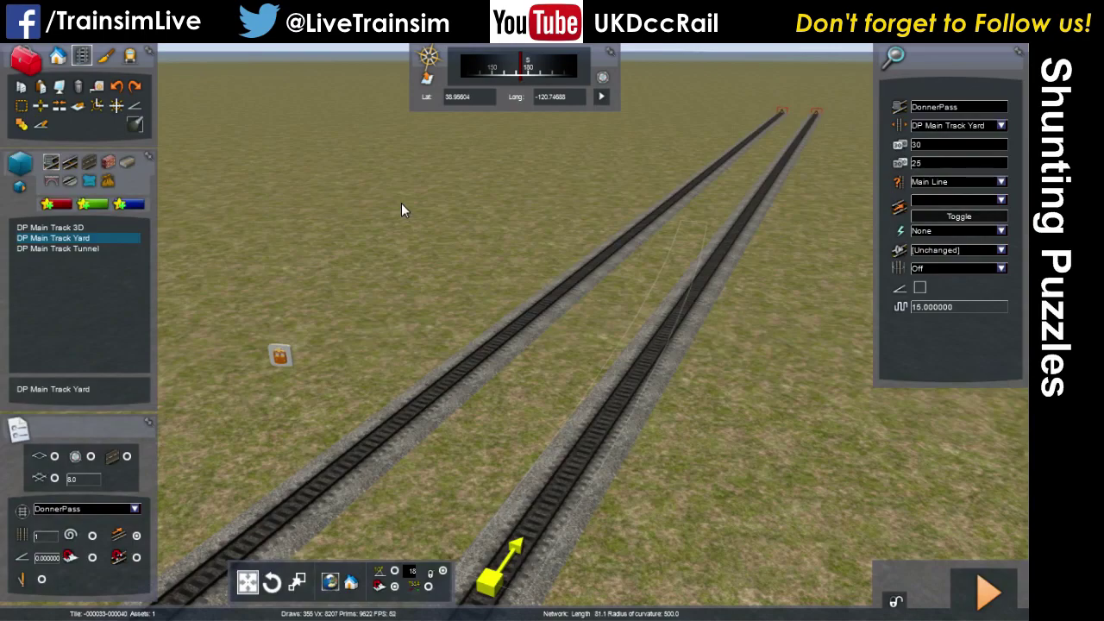
{"action": "key", "text": "Up"}
{"action": "right_click_drag", "start_coordinate": [585, 413], "coordinate": [362, 440]}
{"action": "key", "text": "Up"}
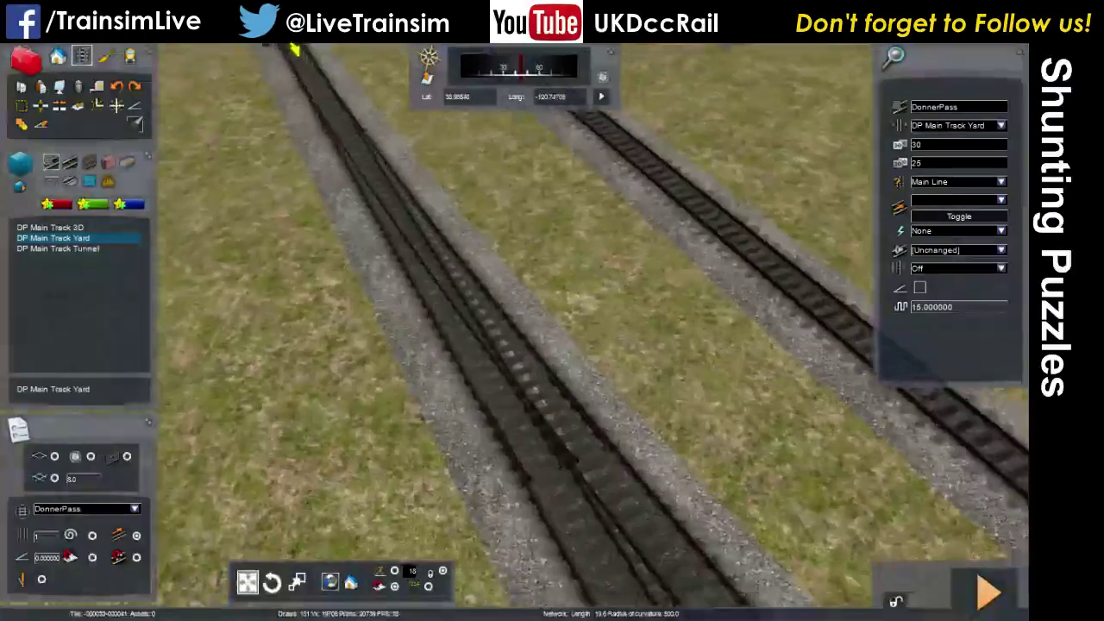
{"action": "scroll", "coordinate": [552, 345], "scroll_direction": "down", "scroll_amount": 10}
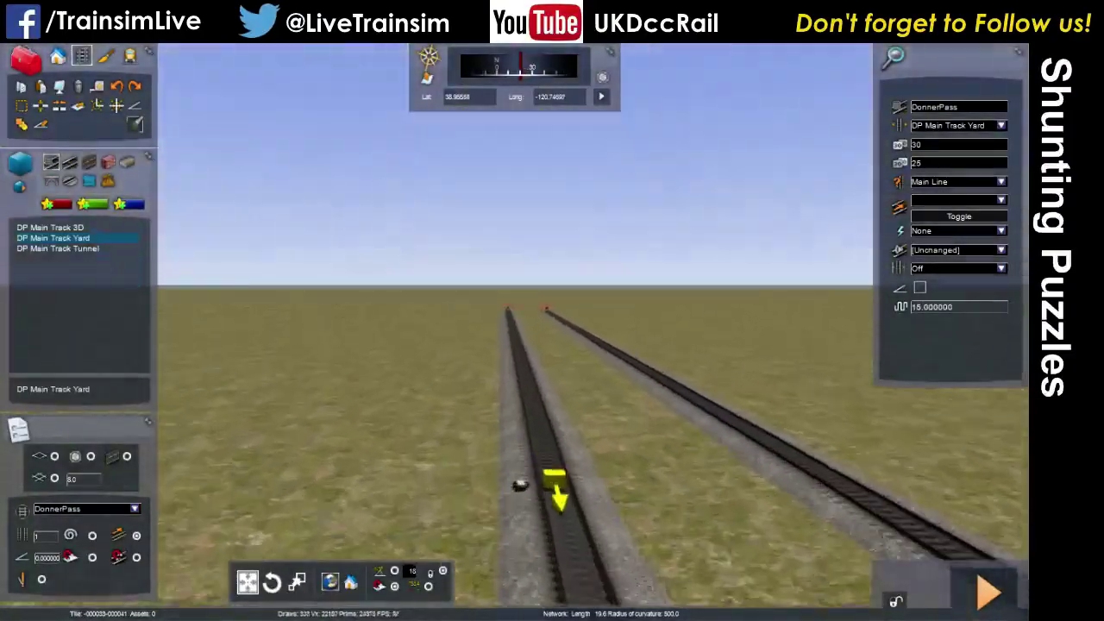
{"action": "key", "text": "Up"}
{"action": "mouse_move", "coordinate": [553, 345]}
{"action": "right_mouse_down"}
{"action": "mouse_move", "coordinate": [570, 380]}
{"action": "mouse_move", "coordinate": [638, 432]}
{"action": "mouse_move", "coordinate": [725, 449]}
{"action": "mouse_move", "coordinate": [712, 444]}
{"action": "right_mouse_up"}
{"action": "right_click_drag", "start_coordinate": [535, 542], "coordinate": [558, 545]}
{"action": "key", "text": "Left"}
{"action": "key", "text": "Up"}
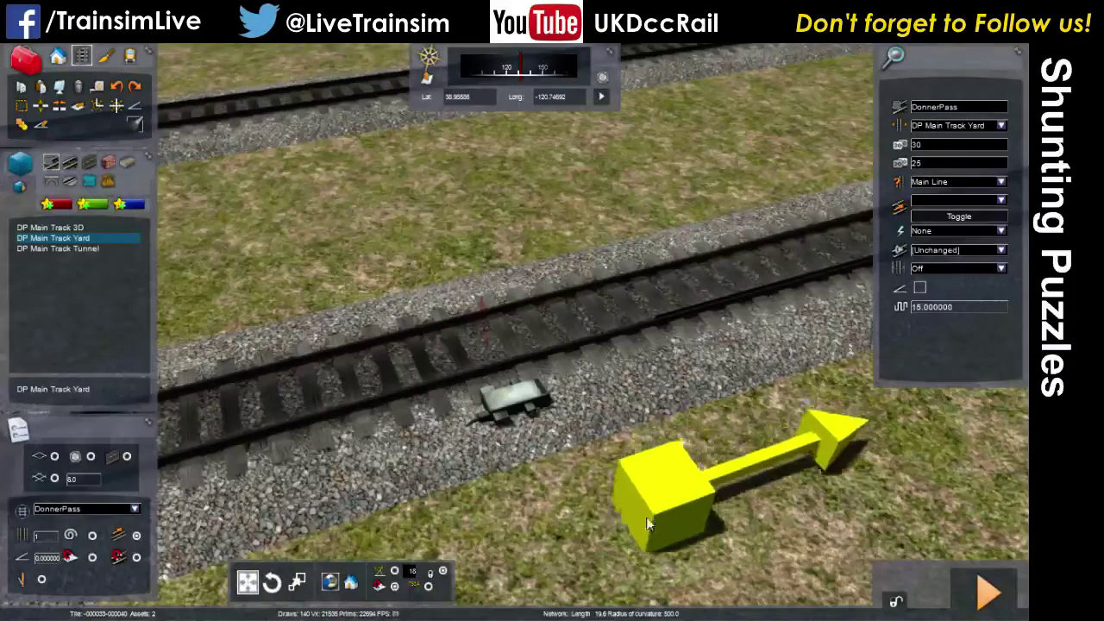
{"action": "right_click", "coordinate": [622, 523]}
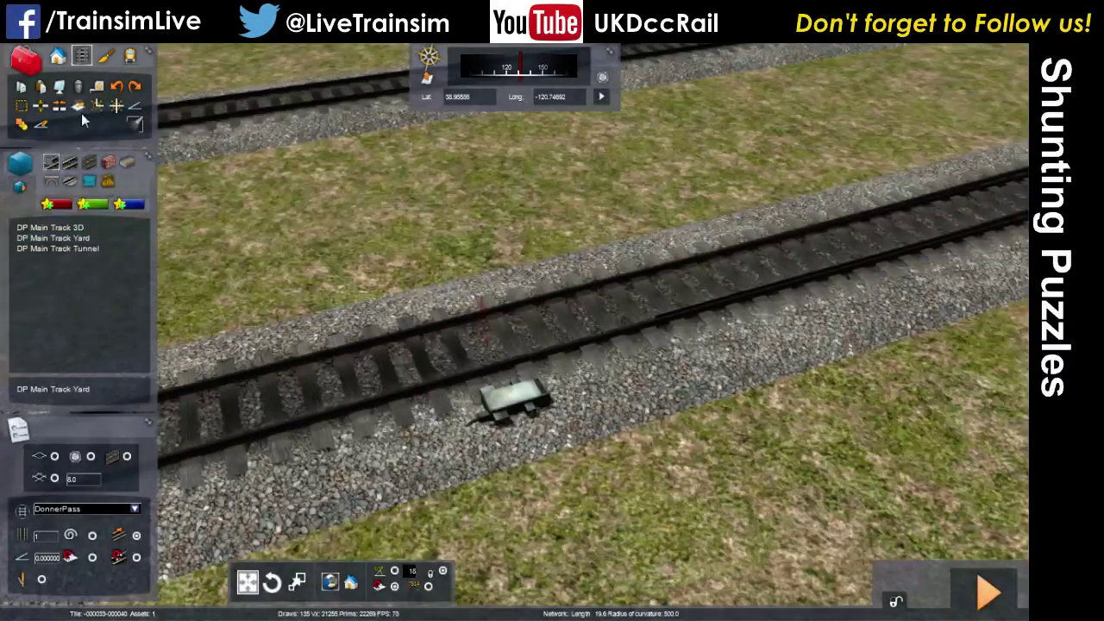
- Split the long track at the point where the new curve branches off
{"action": "left_click", "coordinate": [40, 105]}
{"action": "left_click", "coordinate": [483, 330]}
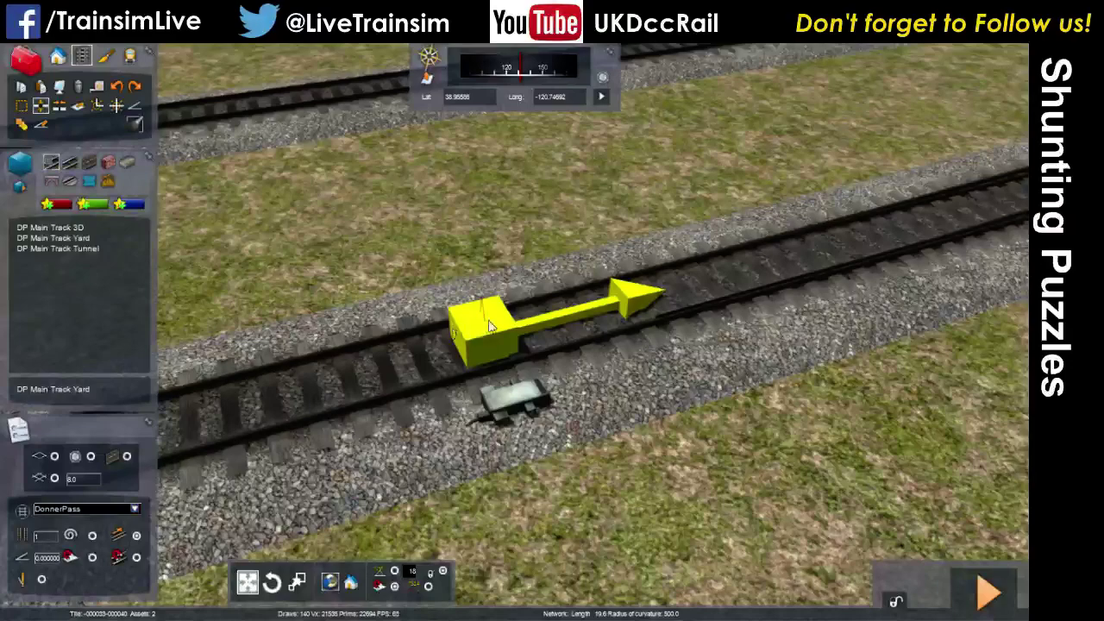
{"action": "mouse_move", "coordinate": [489, 325]}
{"action": "left_mouse_down"}
{"action": "mouse_move", "coordinate": [579, 302]}
{"action": "mouse_move", "coordinate": [495, 323]}
{"action": "left_mouse_up"}
{"action": "left_click", "coordinate": [494, 333]}
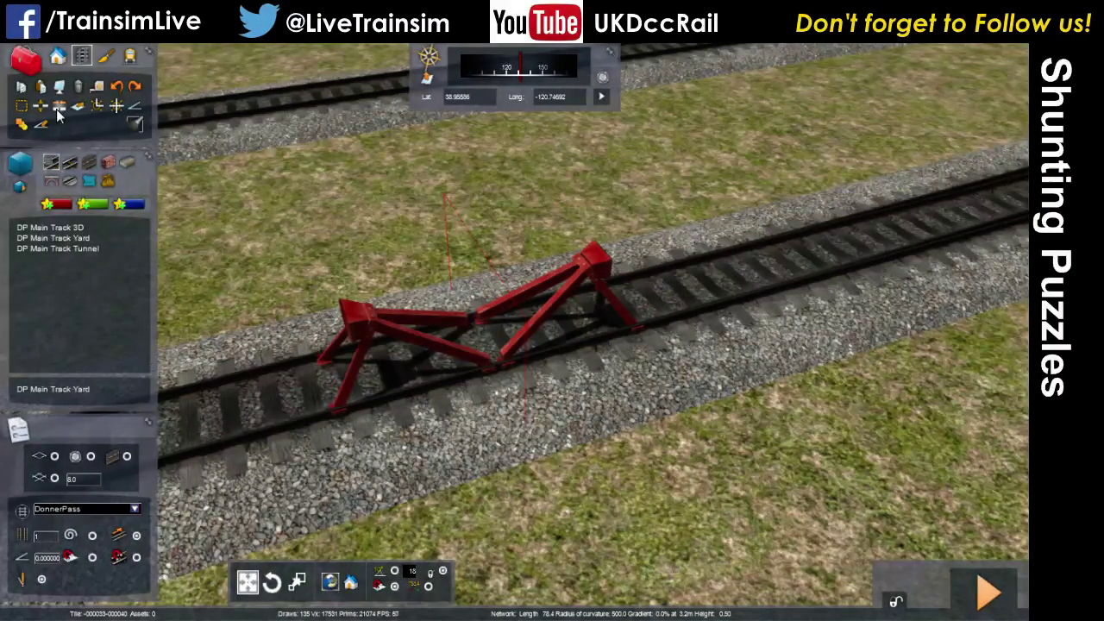
- Join the split track ends and the curve into a working turnout
{"action": "left_click", "coordinate": [97, 107]}
{"action": "right_click_drag", "start_coordinate": [389, 285], "coordinate": [441, 311]}
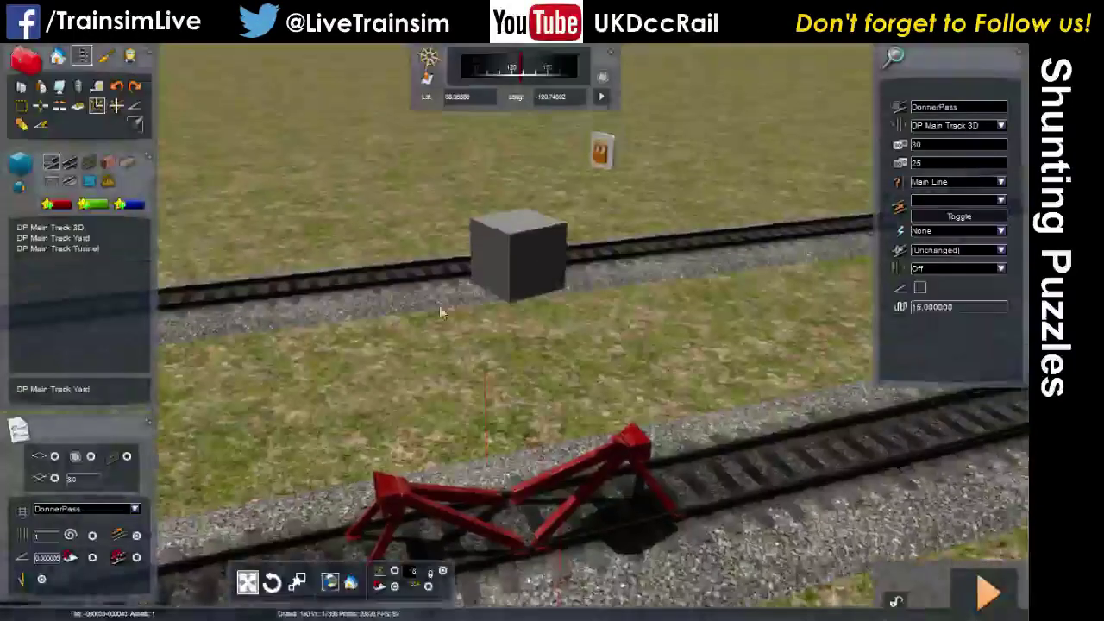
{"action": "left_click", "coordinate": [558, 252]}
{"action": "right_click_drag", "start_coordinate": [528, 316], "coordinate": [656, 371]}
{"action": "right_click_drag", "start_coordinate": [587, 345], "coordinate": [626, 367]}
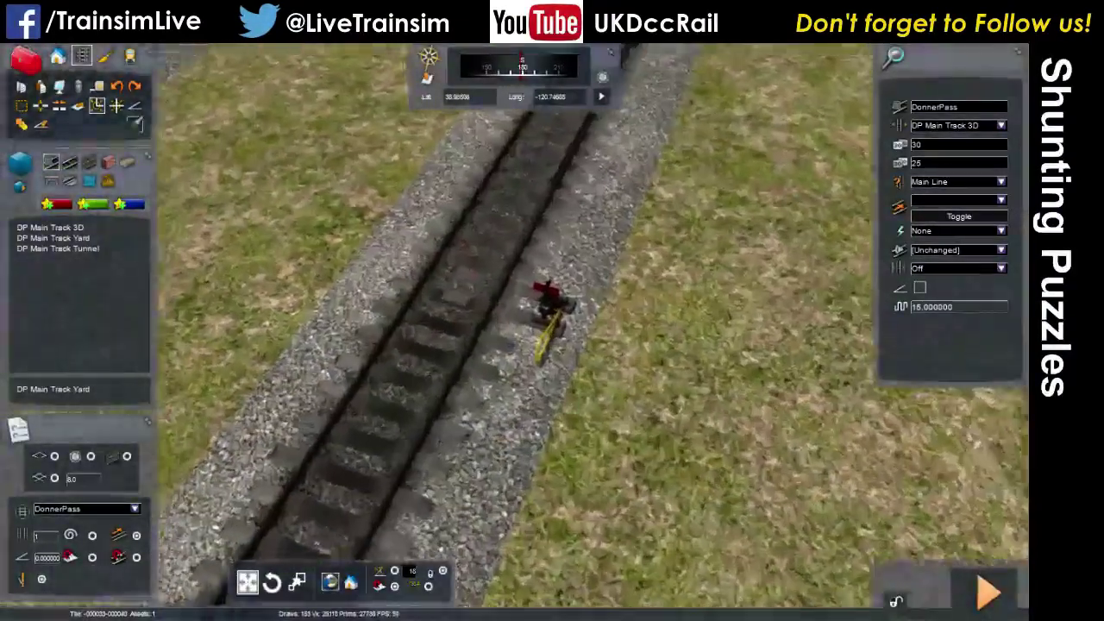
{"action": "right_click_drag", "start_coordinate": [490, 388], "coordinate": [487, 371]}
{"action": "key", "text": "Up"}
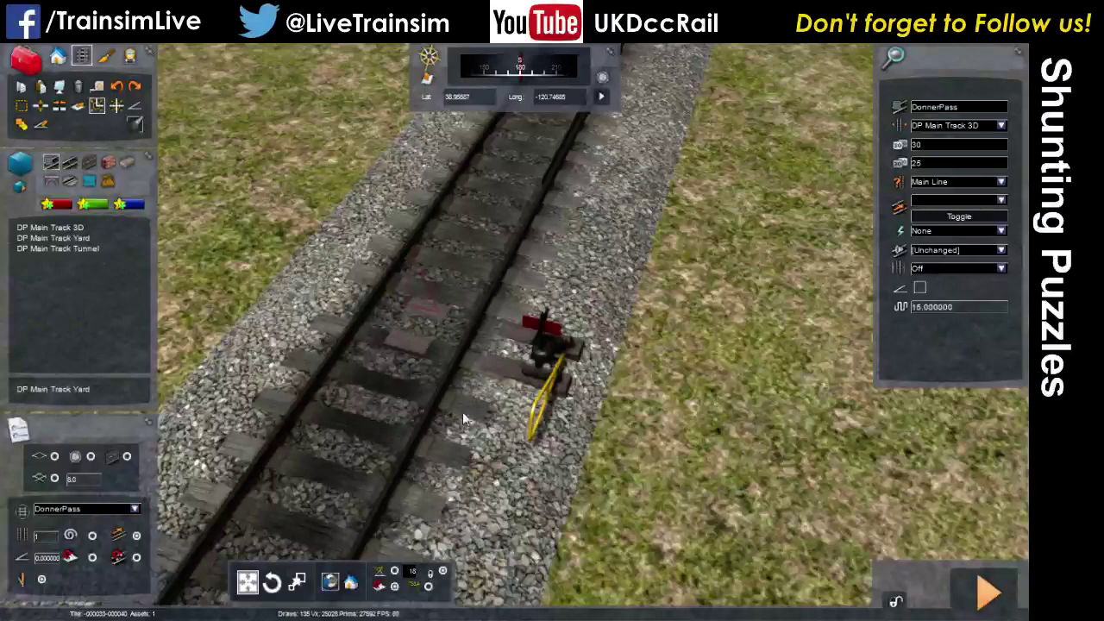
- Examine the length and shape of the new turnout between the two parallel tracks
{"action": "key", "text": "Down"}
{"action": "right_click_drag", "start_coordinate": [386, 425], "coordinate": [386, 397]}
{"action": "key", "text": "Up"}
{"action": "key", "text": "Down"}
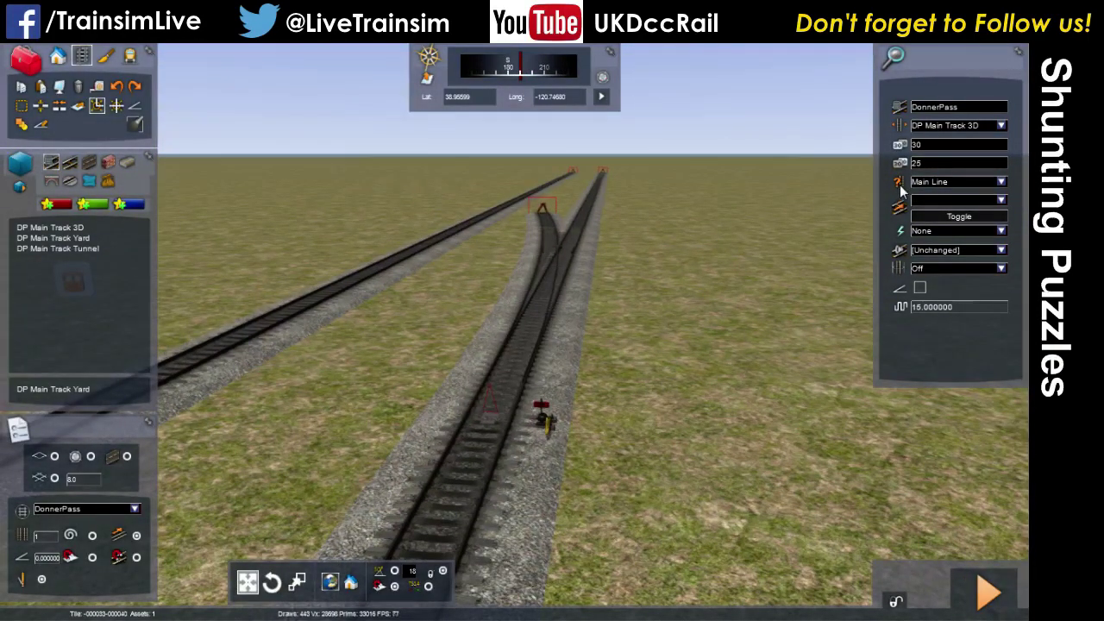
{"action": "right_click_drag", "start_coordinate": [776, 285], "coordinate": [685, 255]}
{"action": "key", "text": "Up"}
{"action": "key", "text": "Down"}
{"action": "right_click_drag", "start_coordinate": [496, 316], "coordinate": [563, 325]}
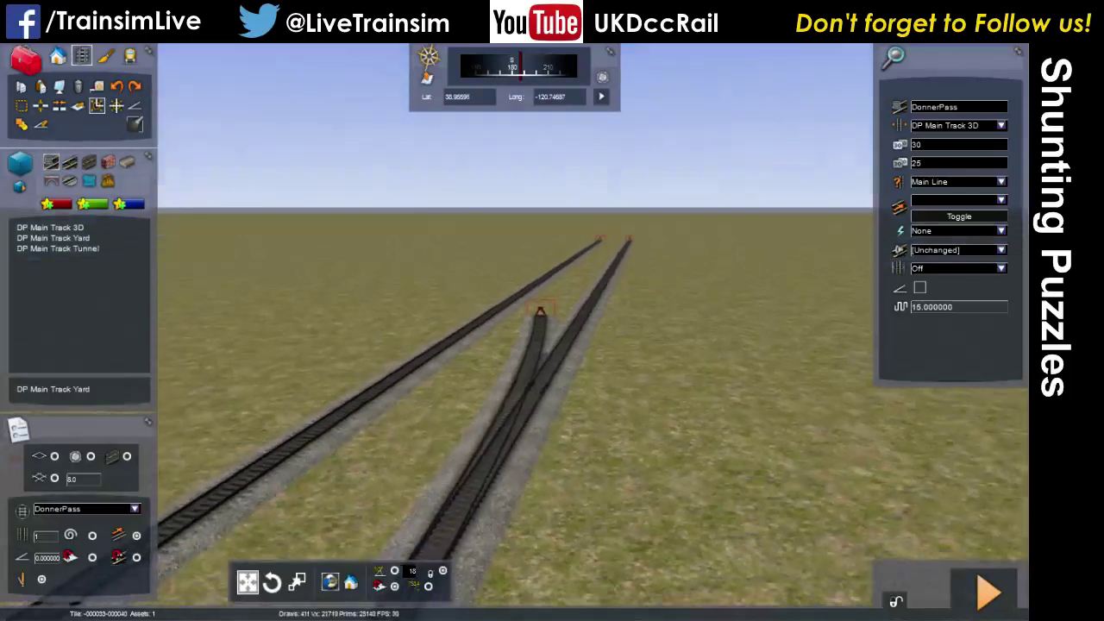
- Delete the large-radius turnout curve and rejoin the long track where it was split
{"action": "key", "text": "Escape"}
{"action": "left_click", "coordinate": [528, 345]}
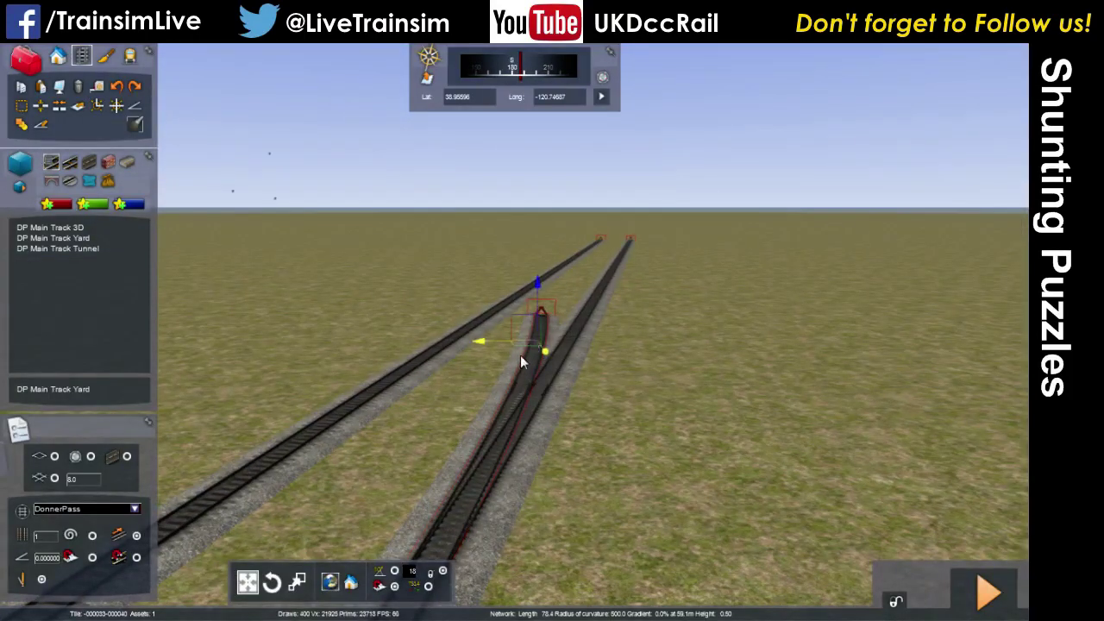
{"action": "key", "text": "Delete"}
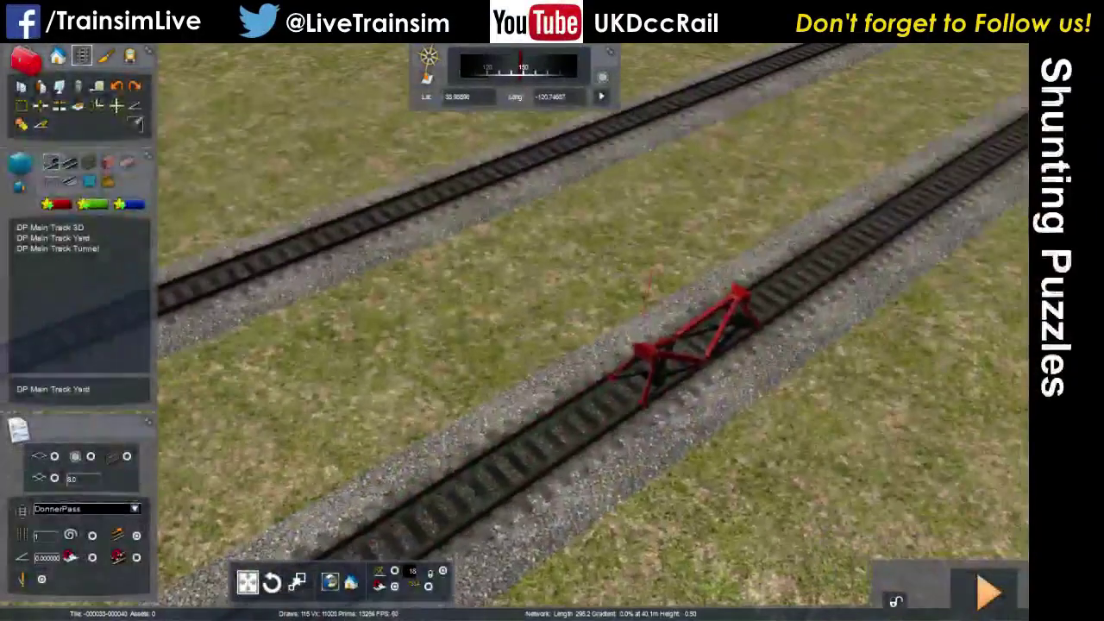
{"action": "right_click_drag", "start_coordinate": [515, 321], "coordinate": [591, 302]}
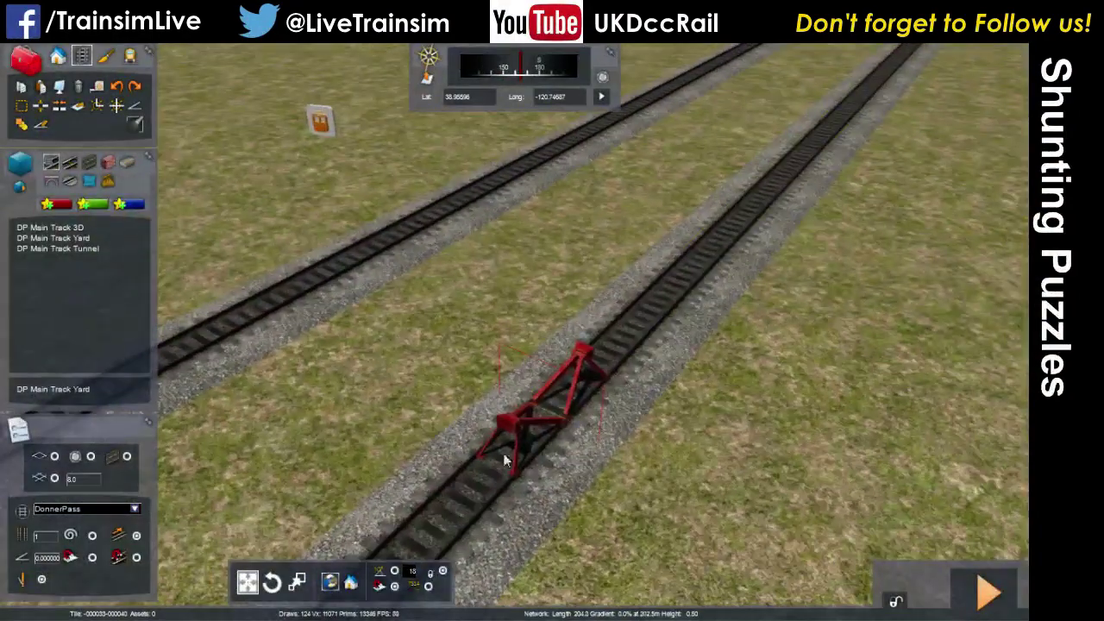
{"action": "left_click", "coordinate": [96, 107]}
{"action": "left_click", "coordinate": [552, 289]}
{"action": "right_click_drag", "start_coordinate": [564, 292], "coordinate": [654, 282]}
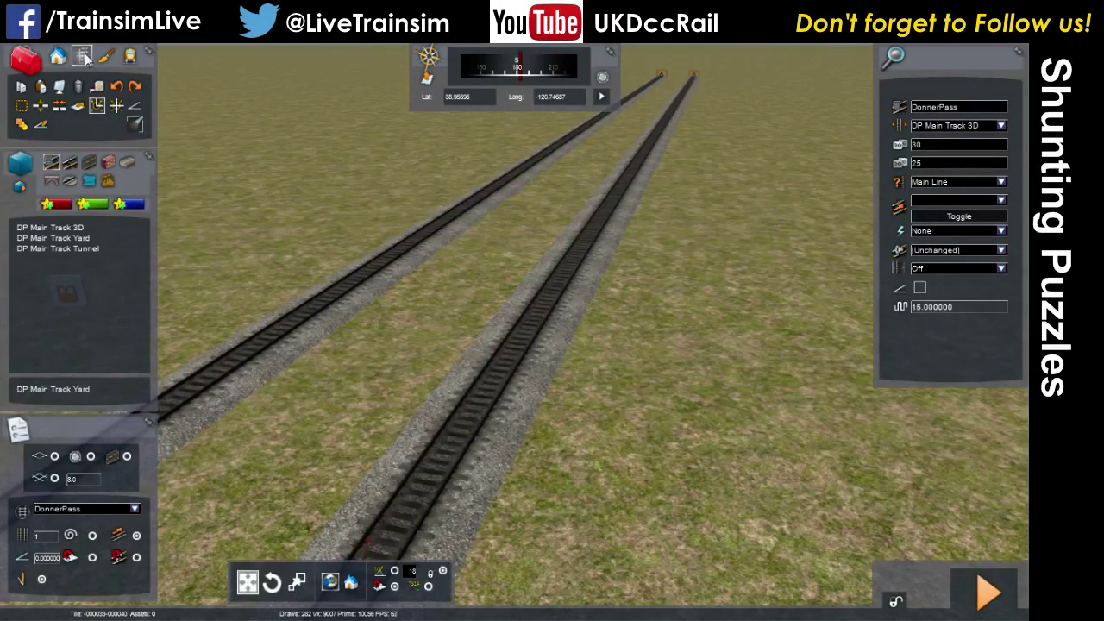
- Choose DP Main Track Yard for laying and set its track type to Yard
{"action": "left_click", "coordinate": [76, 240]}
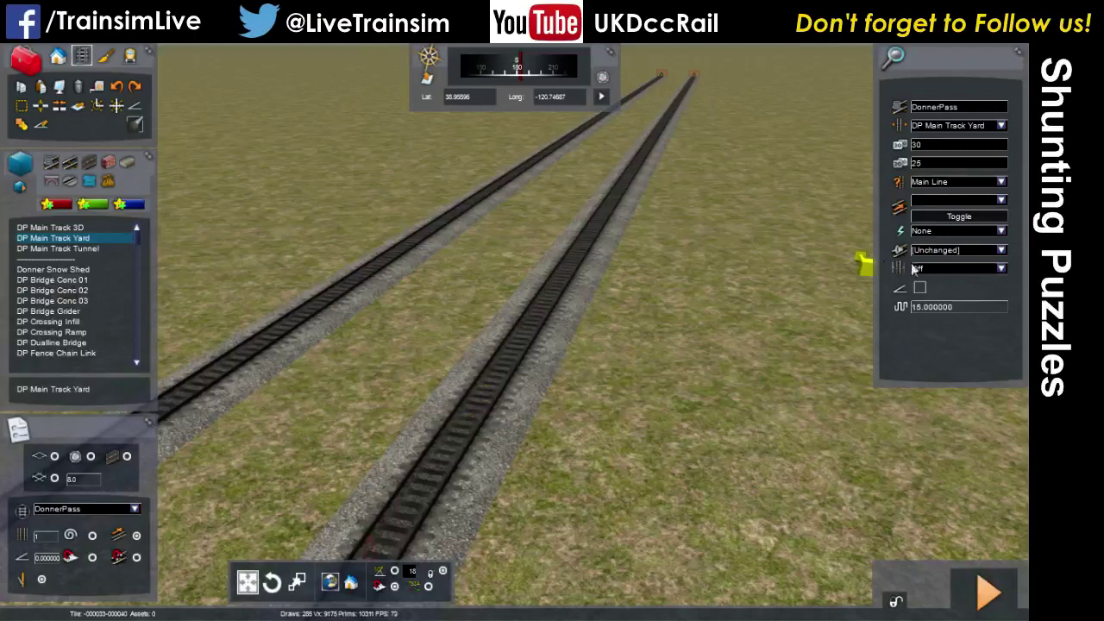
{"action": "left_click", "coordinate": [1001, 182]}
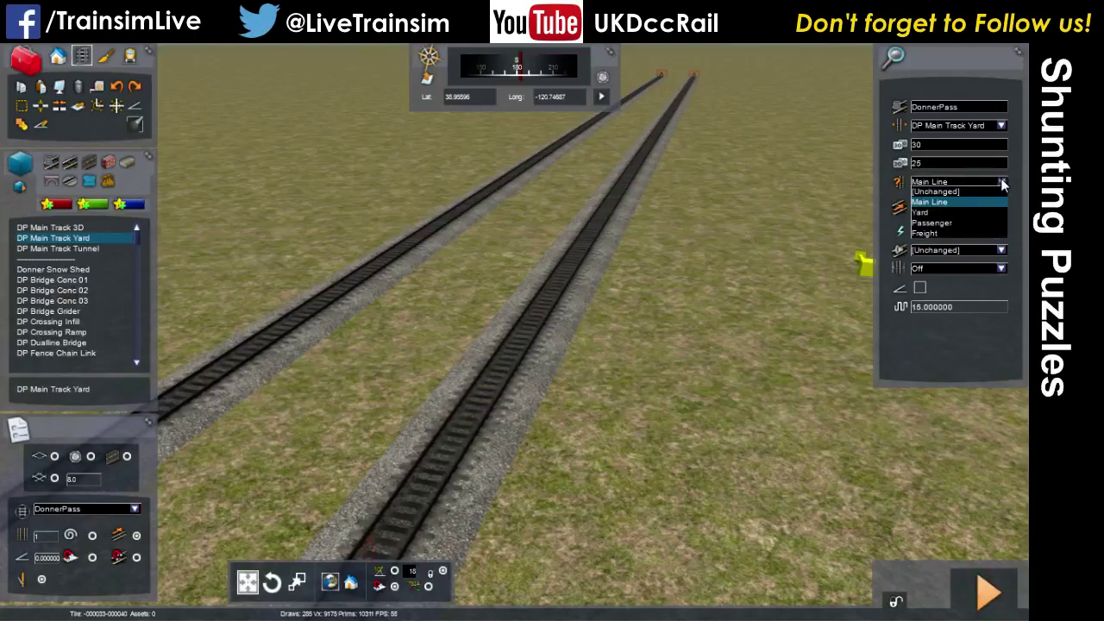
{"action": "left_click", "coordinate": [958, 212]}
- Lay a tight curve with a 75 m radius, branching off the long track toward the parallel one
{"action": "mouse_move", "coordinate": [470, 453]}
{"action": "right_mouse_down"}
{"action": "mouse_move", "coordinate": [484, 401]}
{"action": "mouse_move", "coordinate": [490, 423]}
{"action": "mouse_move", "coordinate": [457, 470]}
{"action": "mouse_move", "coordinate": [490, 431]}
{"action": "right_mouse_up"}
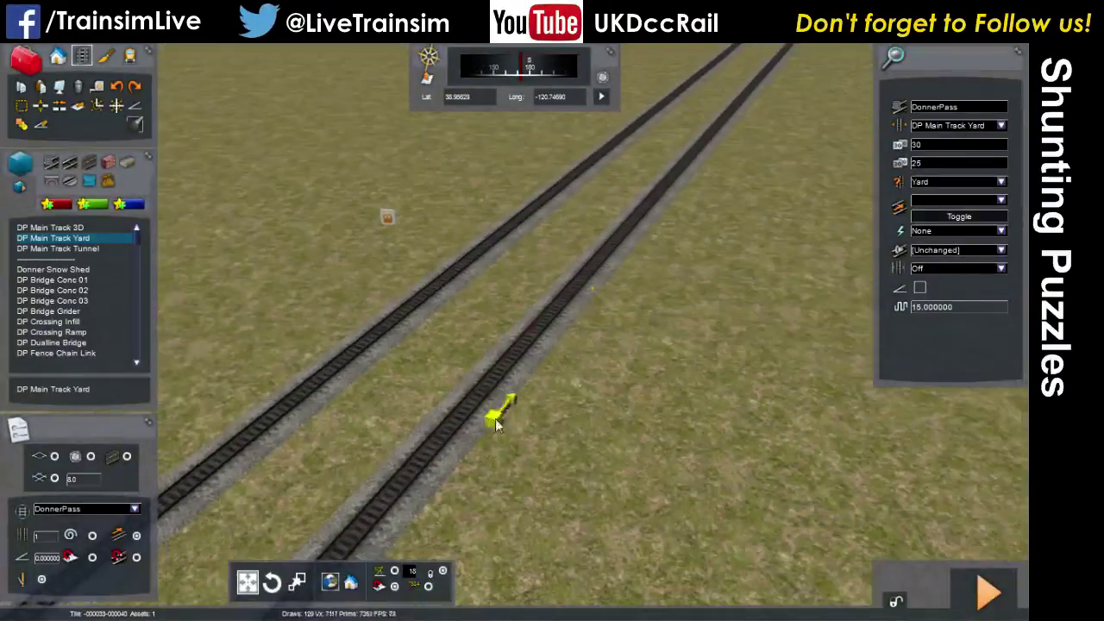
{"action": "key", "text": "Up"}
{"action": "mouse_move", "coordinate": [537, 325]}
{"action": "right_mouse_down"}
{"action": "mouse_move", "coordinate": [519, 315]}
{"action": "mouse_move", "coordinate": [552, 295]}
{"action": "right_mouse_up"}
{"action": "left_click", "coordinate": [562, 394]}
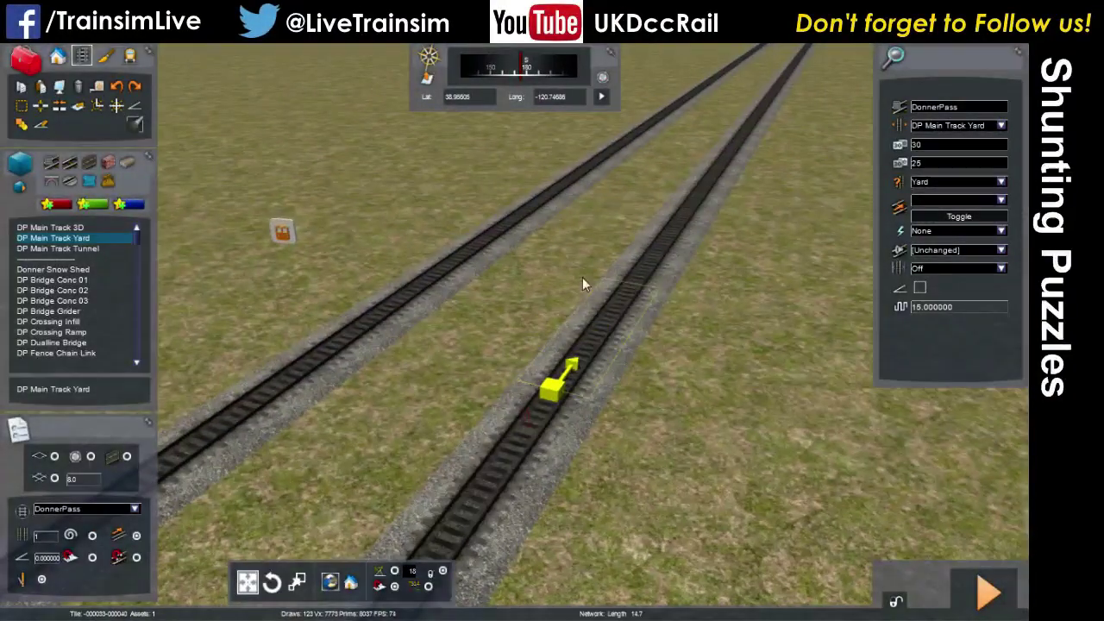
{"action": "right_click", "coordinate": [614, 209]}
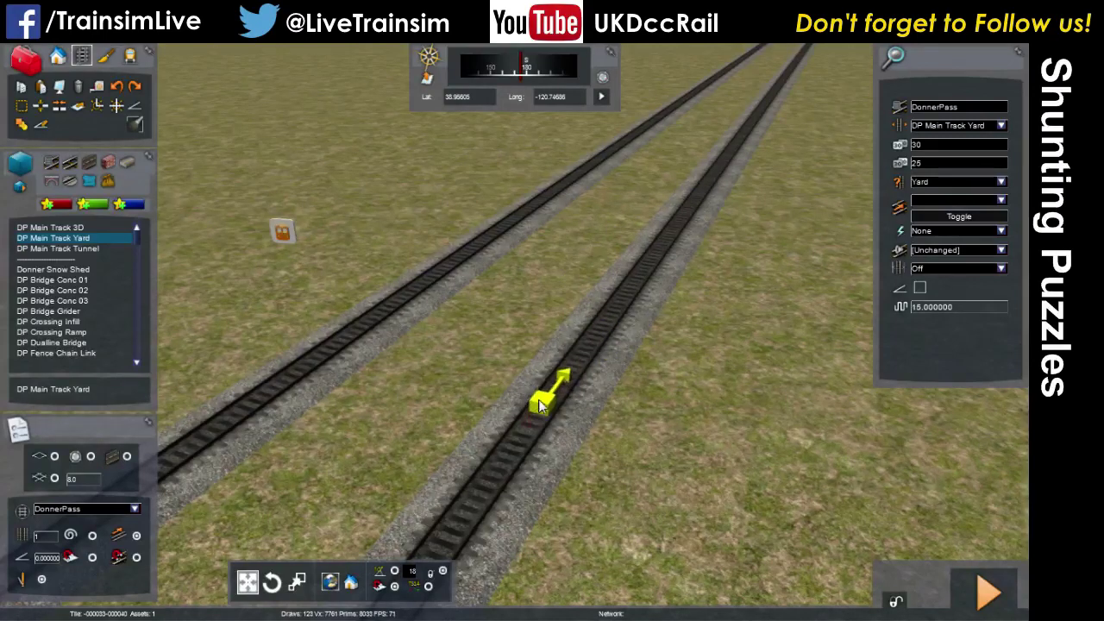
{"action": "left_click", "coordinate": [559, 375]}
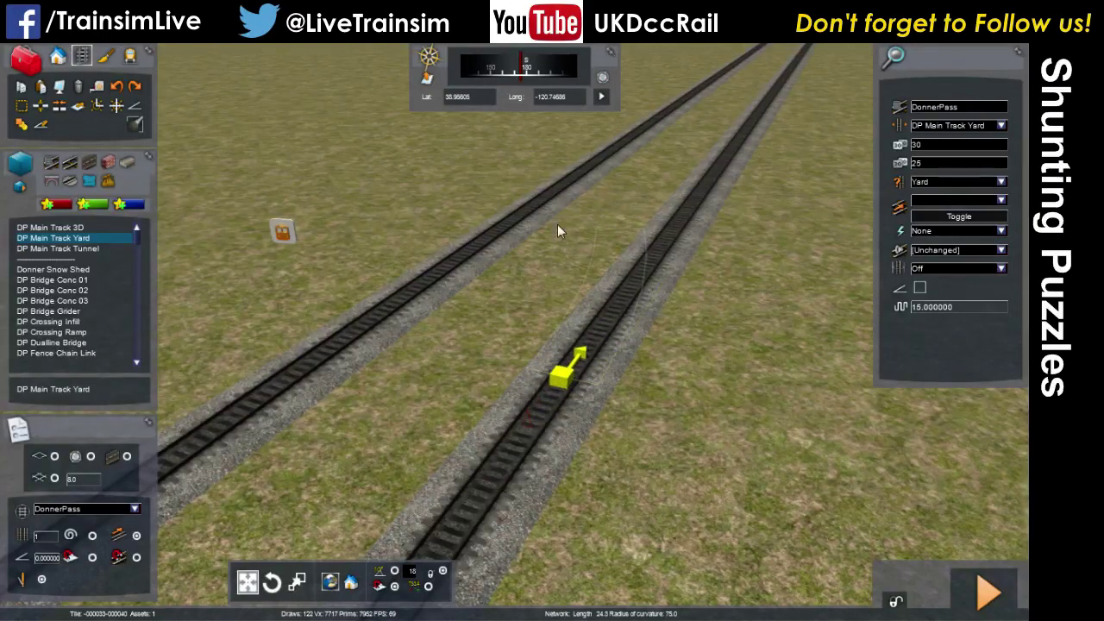
{"action": "left_click", "coordinate": [622, 197]}
{"action": "key", "text": "Up"}
{"action": "key", "text": "Down"}
{"action": "right_click_drag", "start_coordinate": [602, 364], "coordinate": [616, 372]}
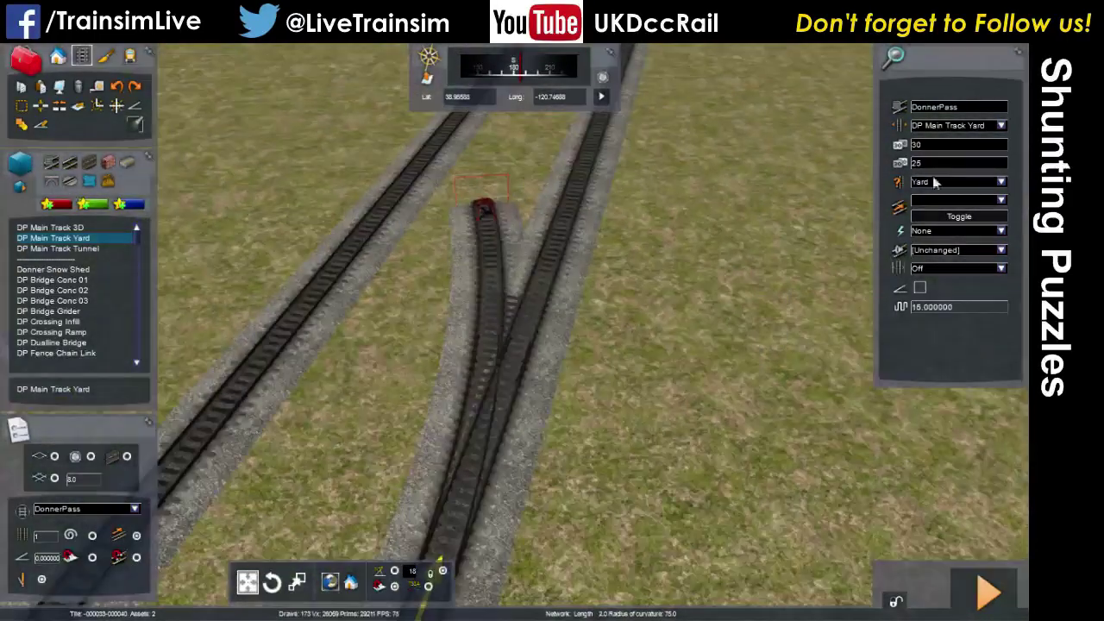
{"action": "left_click", "coordinate": [1002, 182]}
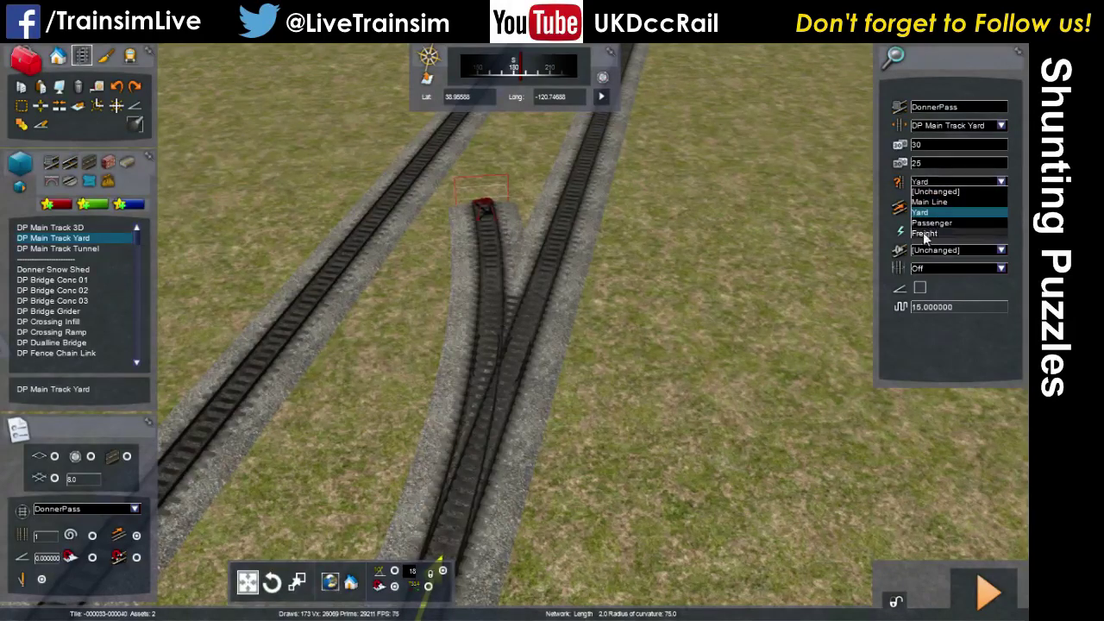
{"action": "left_click", "coordinate": [1002, 181]}
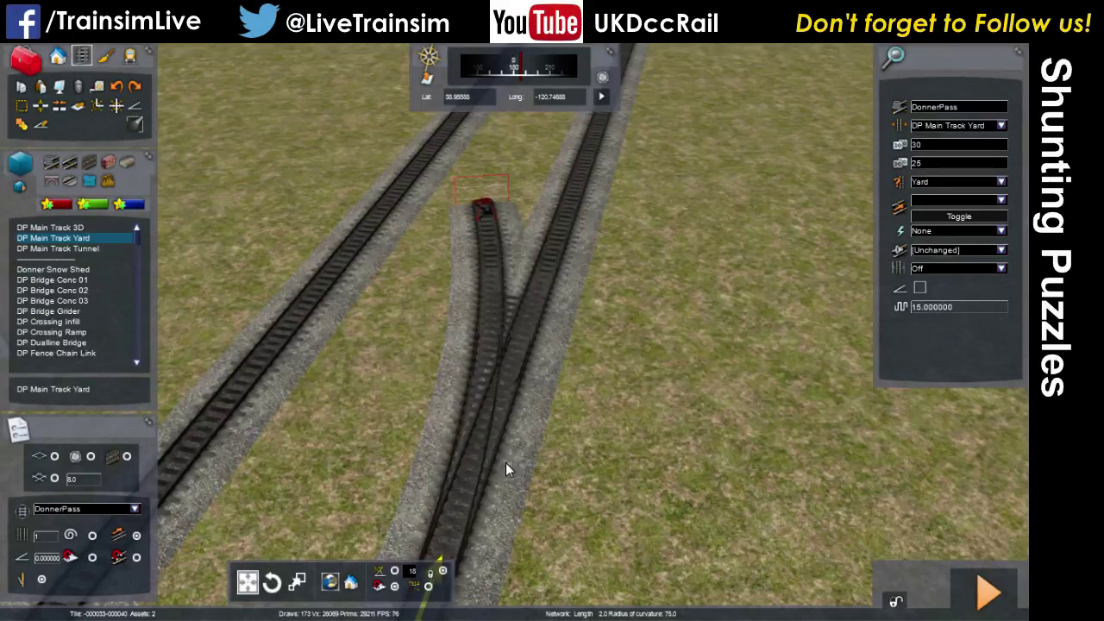
- Extend the curve's end with a long straight track that runs across the parallel line and well beyond it
{"action": "right_click_drag", "start_coordinate": [561, 506], "coordinate": [555, 456]}
{"action": "key", "text": "Up"}
{"action": "key", "text": "Up"}
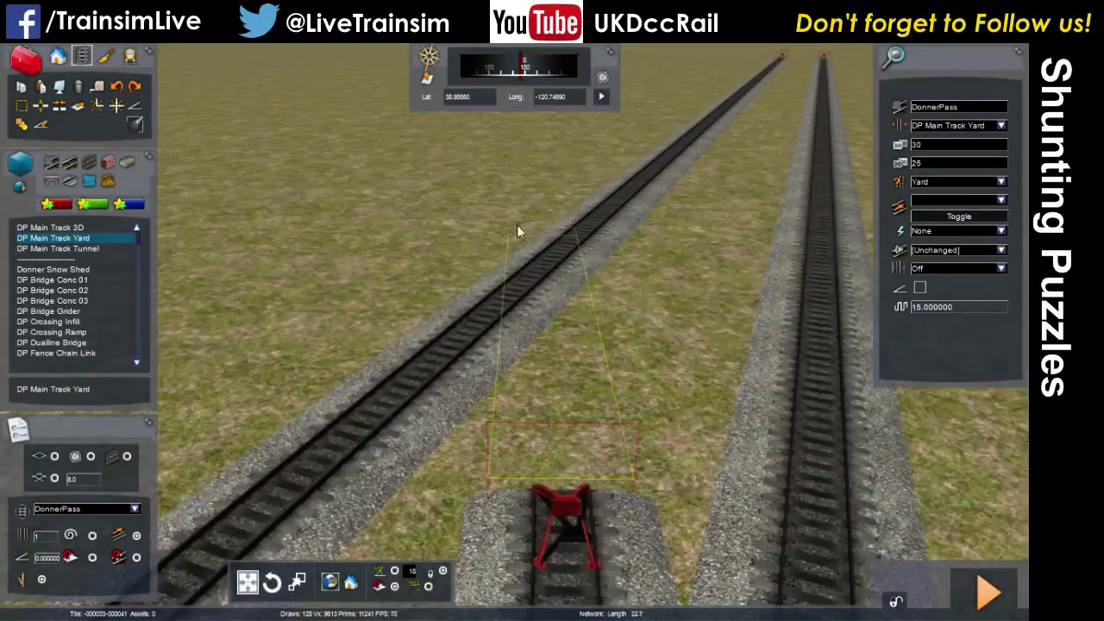
{"action": "key", "text": "Down"}
{"action": "mouse_move", "coordinate": [530, 111]}
{"action": "left_mouse_down"}
{"action": "mouse_move", "coordinate": [539, 131]}
{"action": "mouse_move", "coordinate": [525, 110]}
{"action": "mouse_move", "coordinate": [526, 131]}
{"action": "left_mouse_up"}
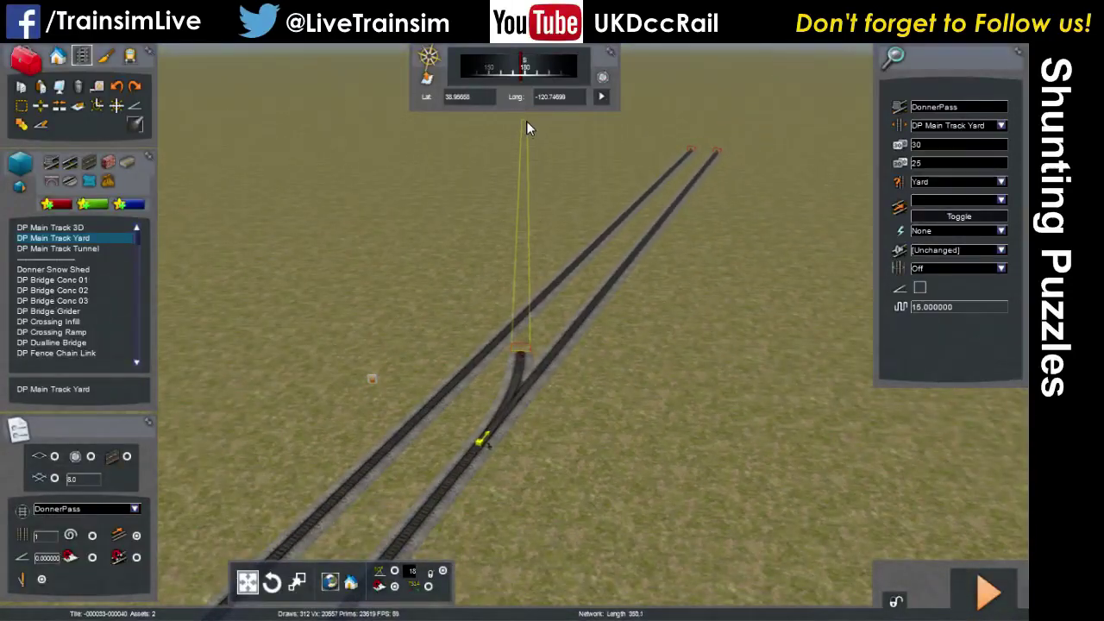
{"action": "left_click", "coordinate": [526, 126]}
{"action": "right_click", "coordinate": [590, 509]}
{"action": "right_click", "coordinate": [584, 533]}
- Lay a tight DP Main Track Yard curve with track type Yard from the diagonal track onto the crossed parallel line, beyond the crossing
{"action": "right_click_drag", "start_coordinate": [584, 533], "coordinate": [485, 561]}
{"action": "key", "text": "Up"}
{"action": "key", "text": "Right"}
{"action": "key", "text": "Right"}
{"action": "key", "text": "Down"}
{"action": "key", "text": "Up"}
{"action": "key", "text": "Left"}
{"action": "scroll", "coordinate": [573, 528], "scroll_direction": "down", "scroll_amount": 8}
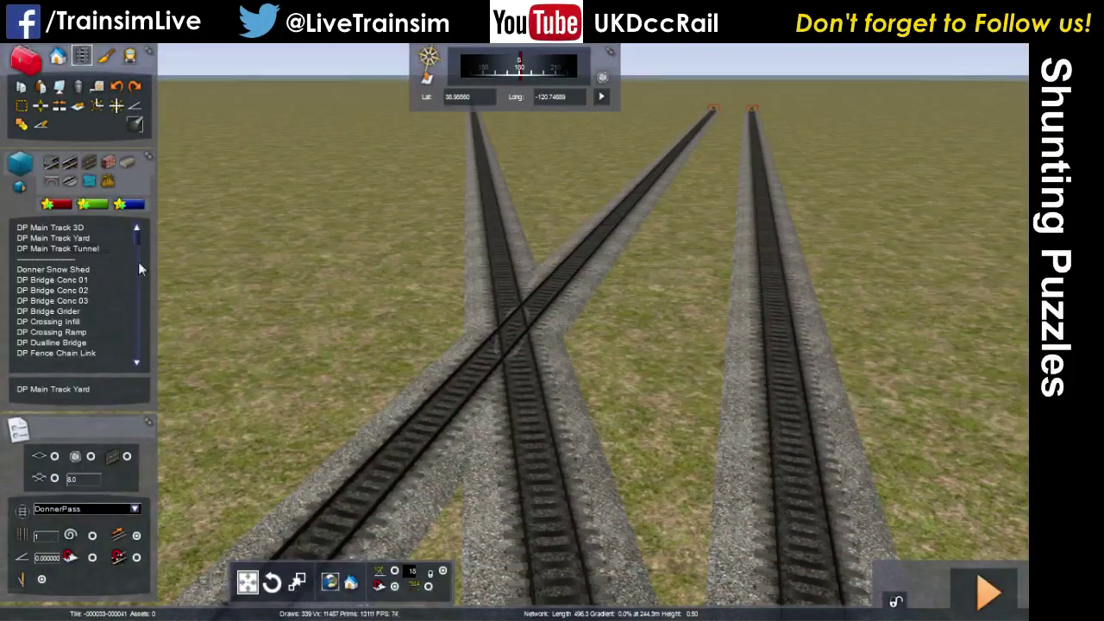
{"action": "left_click", "coordinate": [53, 239]}
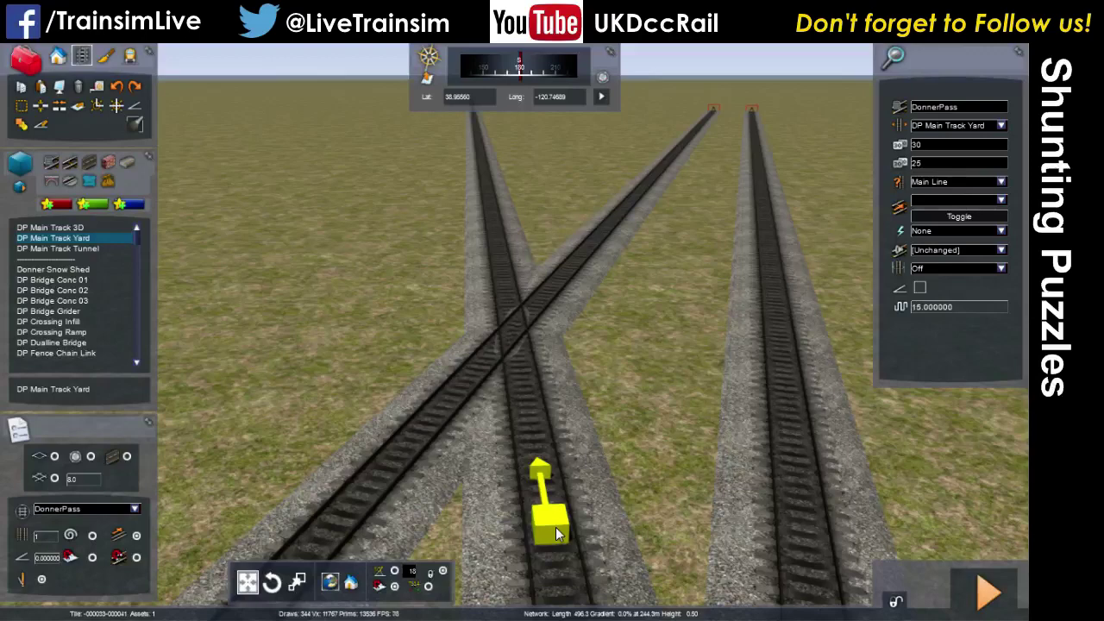
{"action": "left_click", "coordinate": [555, 524]}
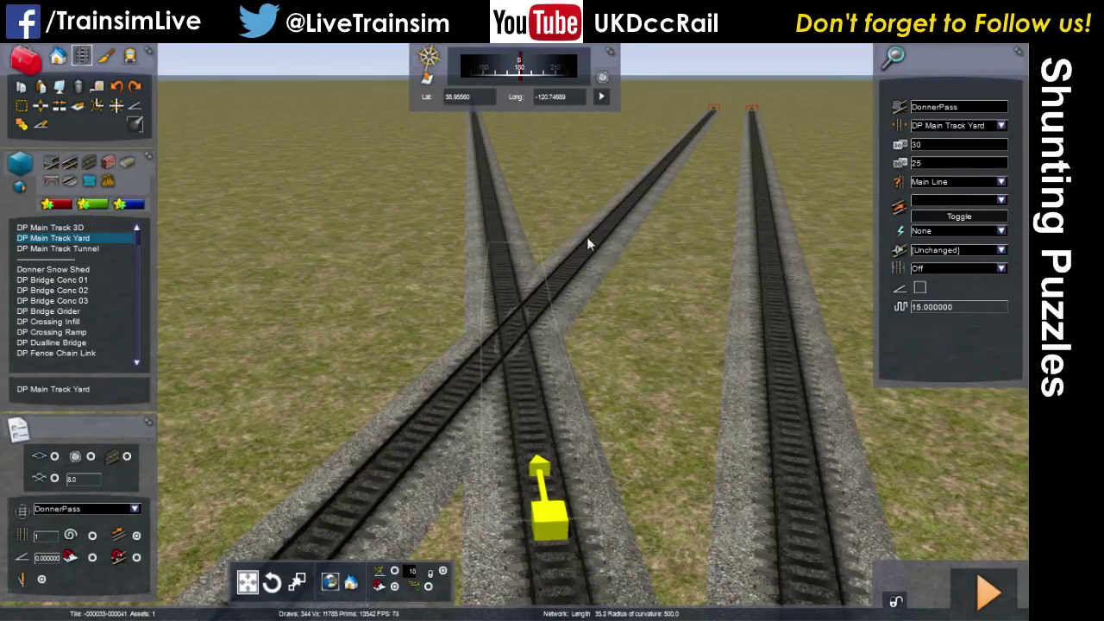
{"action": "left_click", "coordinate": [1002, 183]}
{"action": "left_click", "coordinate": [944, 213]}
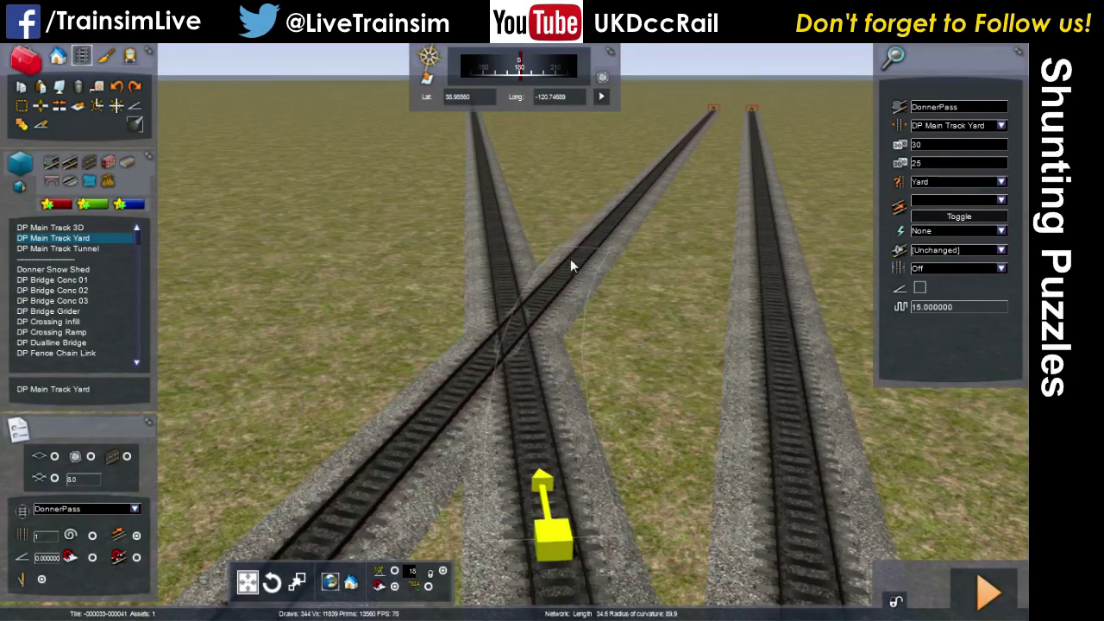
{"action": "key", "text": "Up"}
{"action": "right_click", "coordinate": [602, 328]}
- Delete the parallel line's section on the near side of the crossing, up to the joint with the new curve
{"action": "right_click_drag", "start_coordinate": [597, 355], "coordinate": [535, 535]}
{"action": "key", "text": "Down"}
{"action": "key", "text": "Up"}
{"action": "key", "text": "Down"}
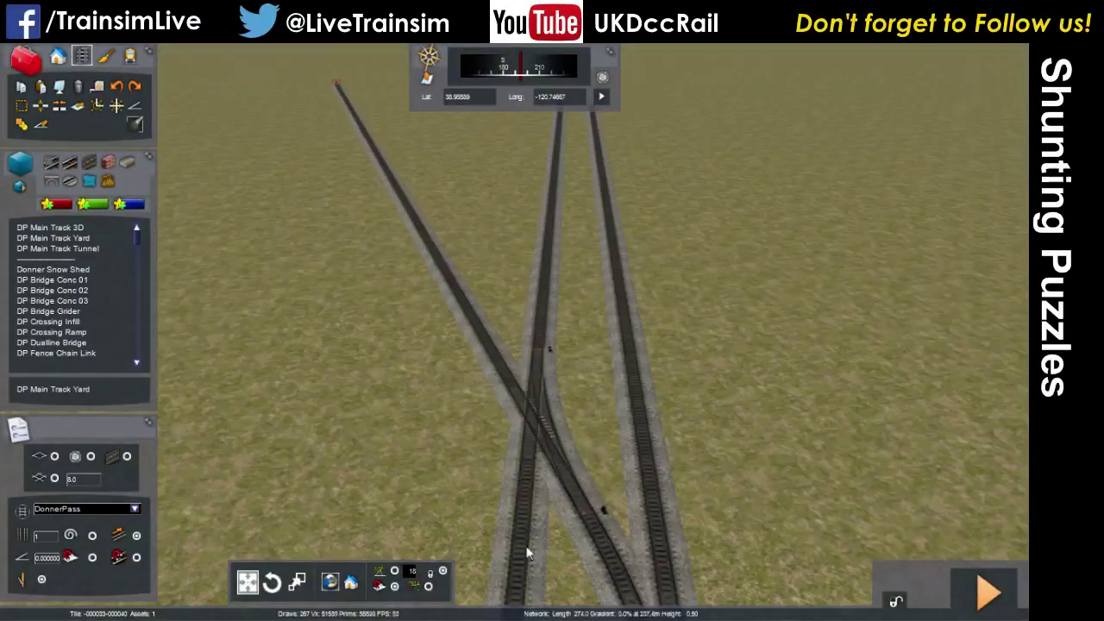
{"action": "left_click", "coordinate": [510, 546]}
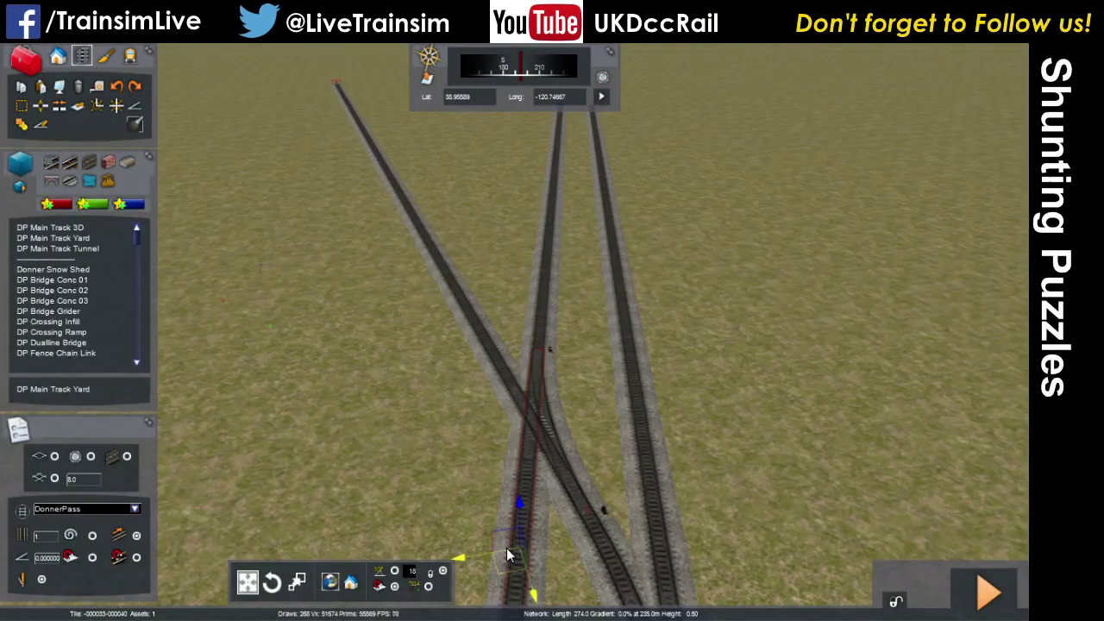
{"action": "key", "text": "Delete"}
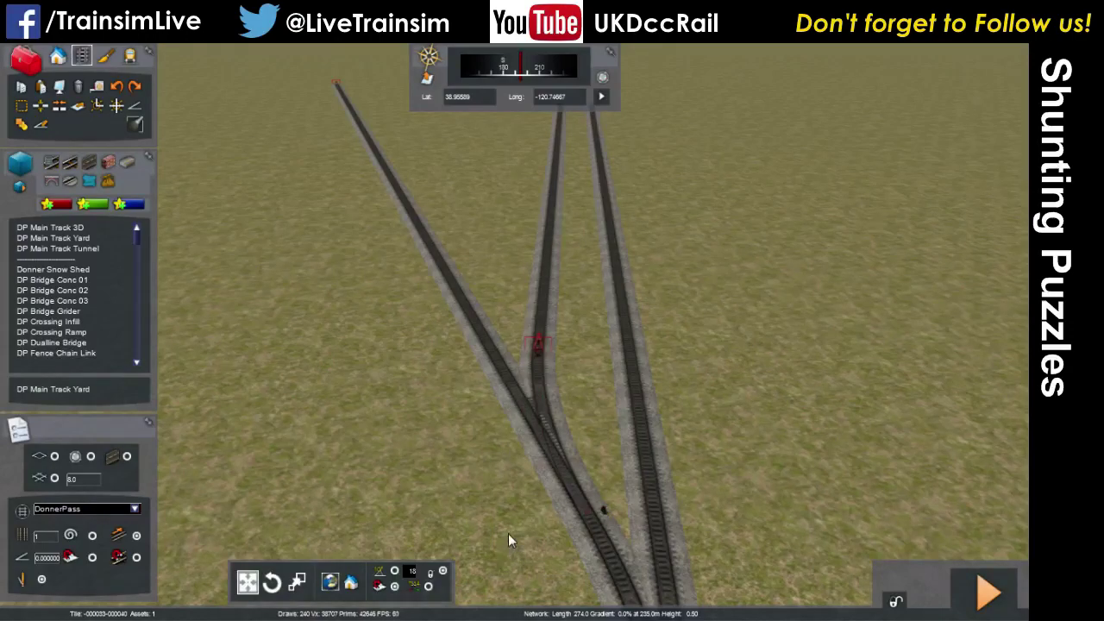
- Weld the new curve to the remaining parallel track at the leftover junction
{"action": "right_click_drag", "start_coordinate": [489, 494], "coordinate": [478, 494]}
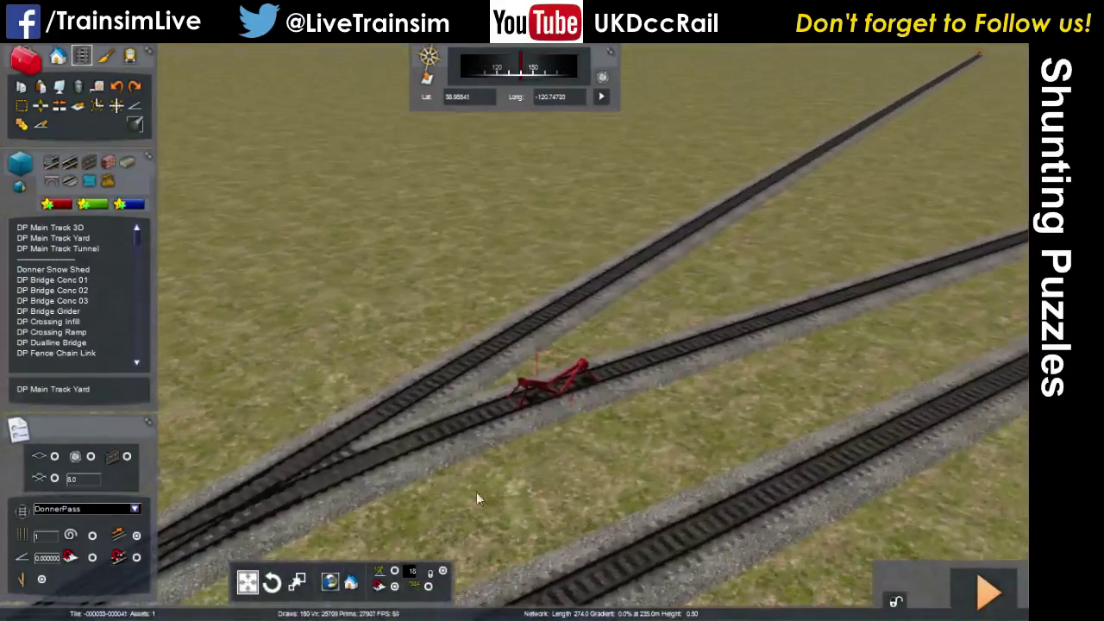
{"action": "left_click", "coordinate": [99, 109]}
{"action": "left_click", "coordinate": [569, 376]}
- Examine the track layout from several angles, checking both turnouts and the three sidings
{"action": "right_click_drag", "start_coordinate": [545, 312], "coordinate": [380, 312]}
{"action": "right_click_drag", "start_coordinate": [597, 278], "coordinate": [357, 443]}
{"action": "key", "text": "Up"}
{"action": "key", "text": "Up"}
{"action": "right_click_drag", "start_coordinate": [274, 498], "coordinate": [204, 483]}
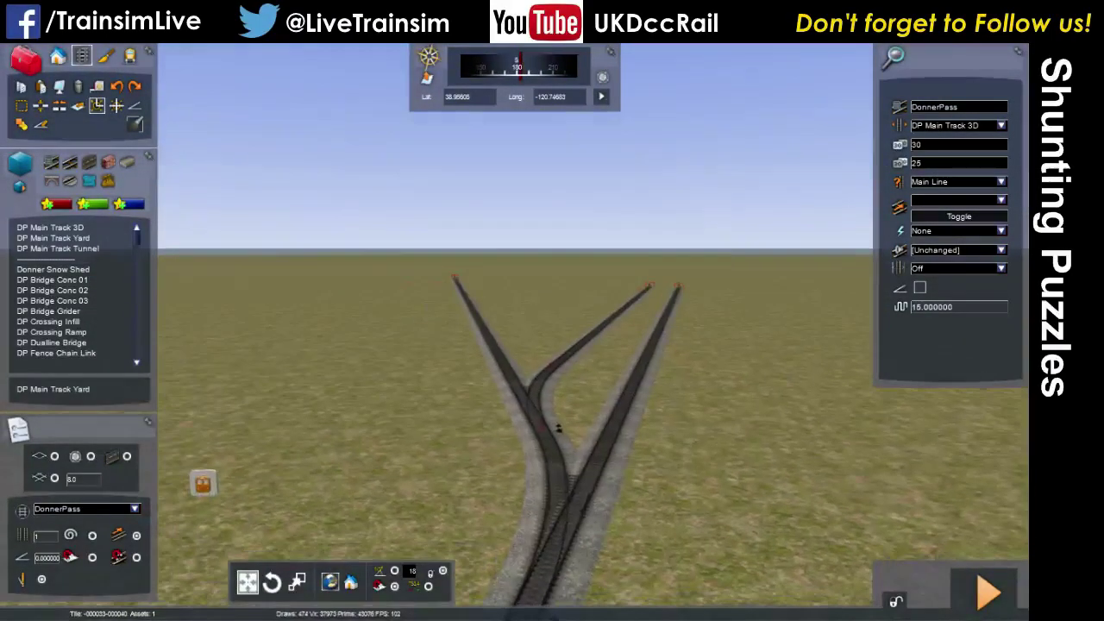
{"action": "right_click_drag", "start_coordinate": [553, 311], "coordinate": [533, 365]}
{"action": "key", "text": "Down"}
{"action": "right_click_drag", "start_coordinate": [268, 382], "coordinate": [268, 380]}
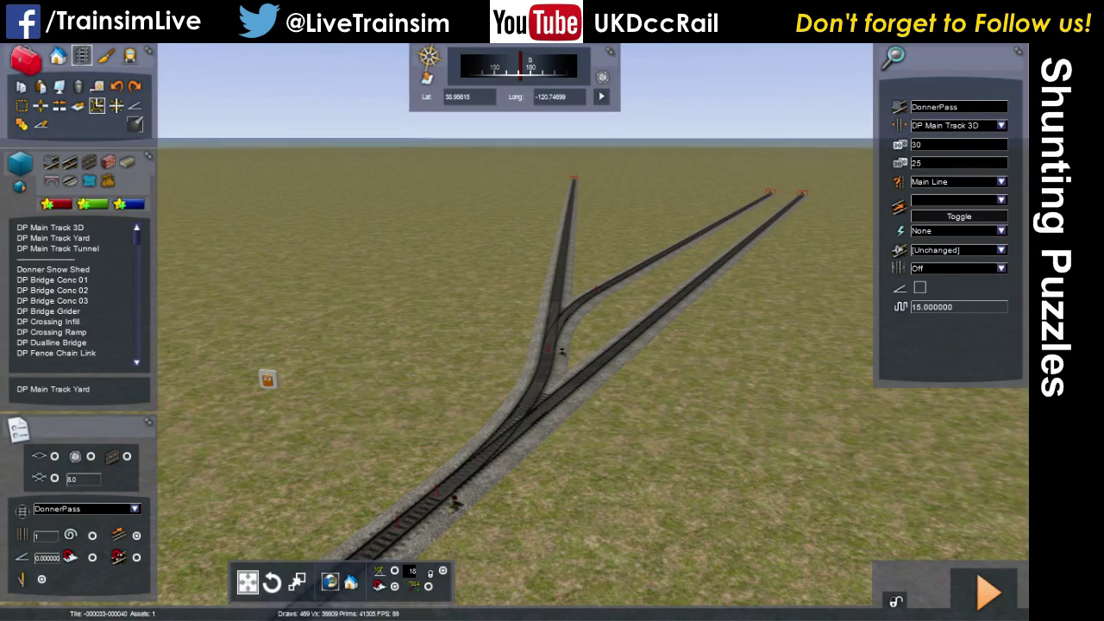
{"action": "key", "text": "Right"}
{"action": "mouse_move", "coordinate": [268, 379]}
{"action": "right_mouse_down"}
{"action": "mouse_move", "coordinate": [254, 377]}
{"action": "mouse_move", "coordinate": [270, 427]}
{"action": "mouse_move", "coordinate": [270, 378]}
{"action": "right_mouse_up"}
{"action": "key", "text": "Up"}
{"action": "key", "text": "Up"}
{"action": "key", "text": "Down"}
{"action": "mouse_move", "coordinate": [616, 457]}
{"action": "right_mouse_down"}
{"action": "mouse_move", "coordinate": [616, 444]}
{"action": "mouse_move", "coordinate": [616, 455]}
{"action": "right_mouse_up"}
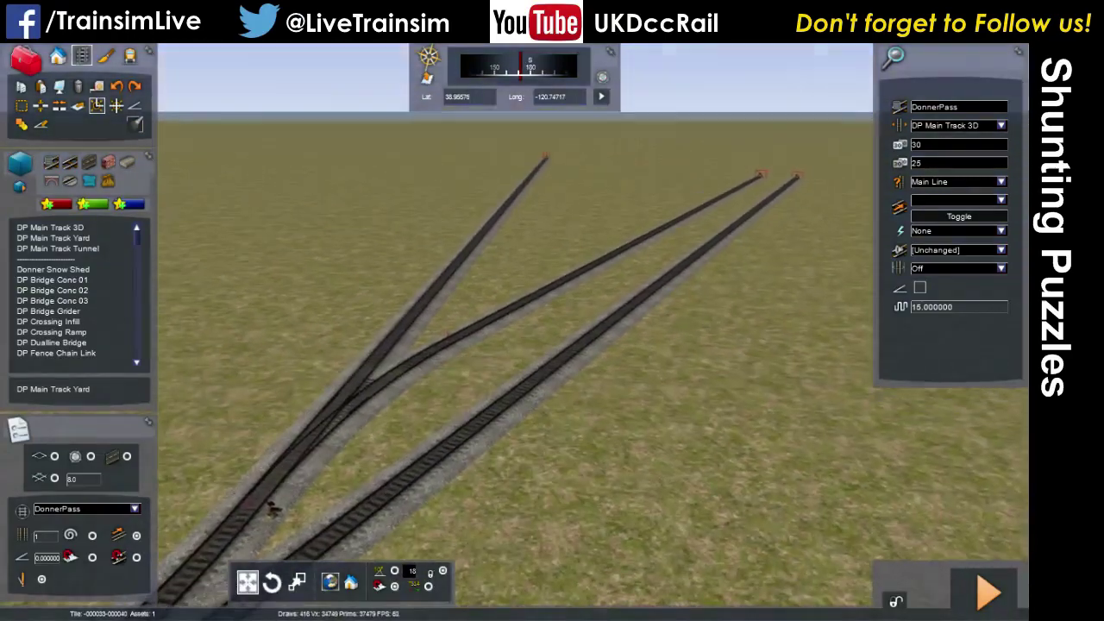
- Switch to scenario editing, accepting the loss of the current game session, and bring the turnout and sidings into view
{"action": "left_click", "coordinate": [128, 57]}
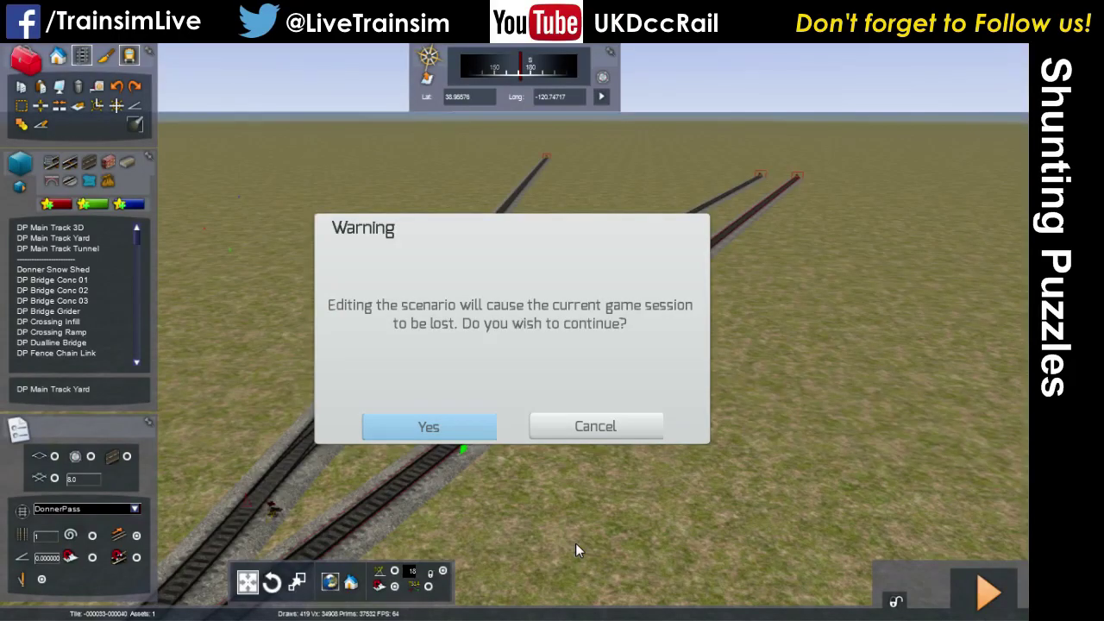
{"action": "key", "text": "Return"}
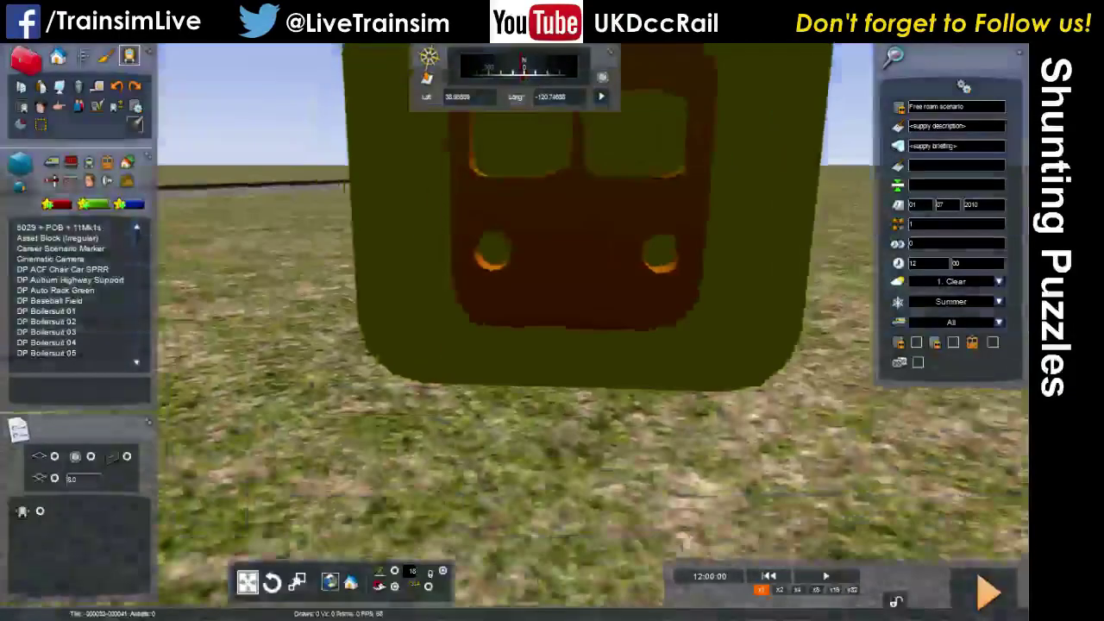
{"action": "right_click_drag", "start_coordinate": [576, 543], "coordinate": [575, 603]}
{"action": "scroll", "coordinate": [575, 543], "scroll_direction": "down", "scroll_amount": 10}
{"action": "right_click_drag", "start_coordinate": [576, 543], "coordinate": [414, 586]}
{"action": "scroll", "coordinate": [368, 542], "scroll_direction": "down", "scroll_amount": 5}
{"action": "key", "text": "Up"}
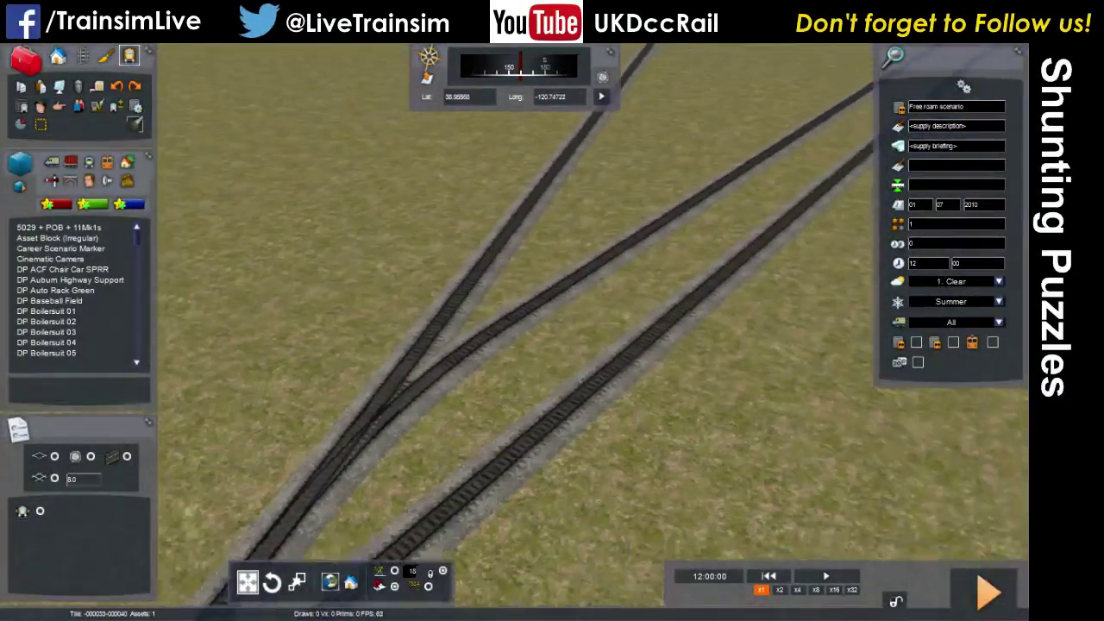